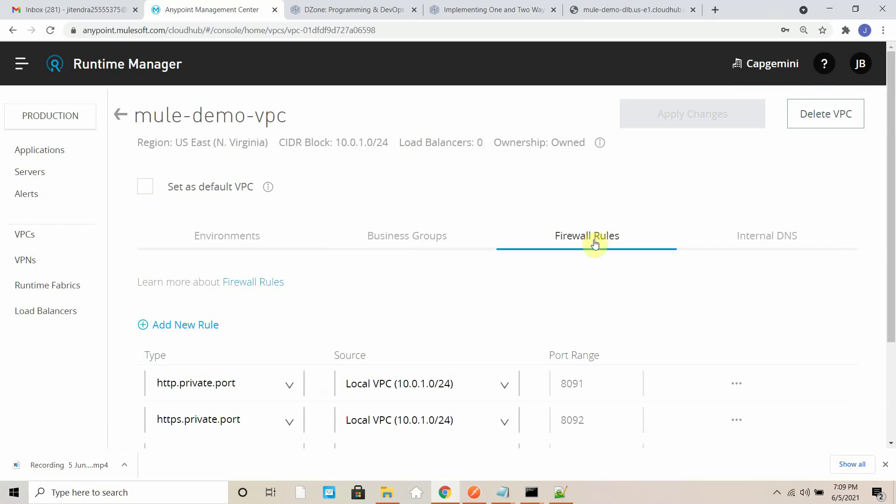
# - Review the firewall rules of mule-demo-vpc and open the dashboard of the mule-demo-dlb application
pyautogui.scroll(-3, 200, 280)
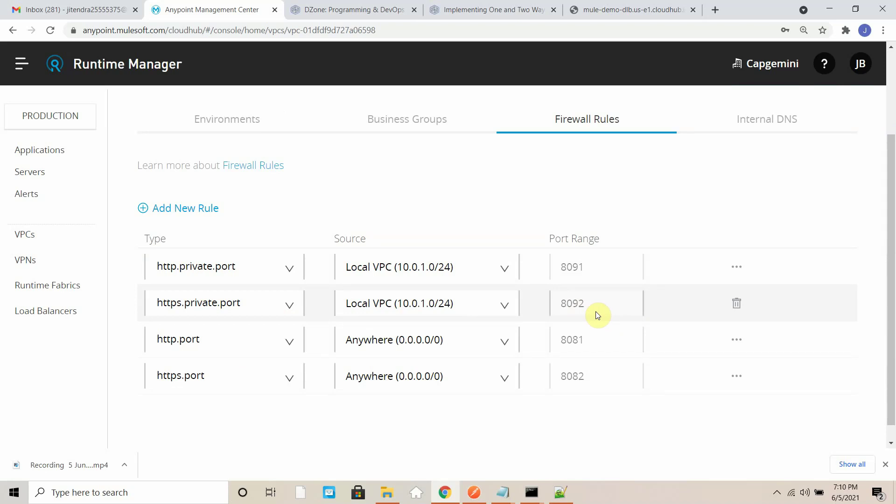
pyautogui.scroll(-1, 596, 312)
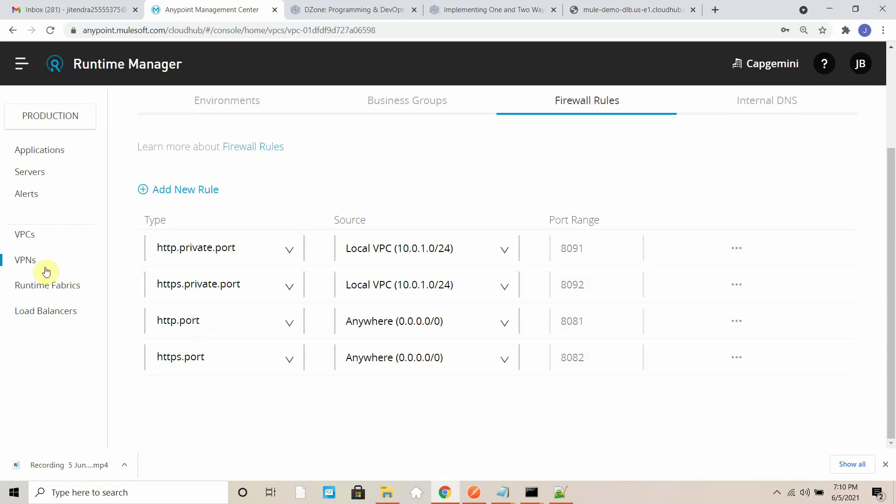
pyautogui.click(52, 151)
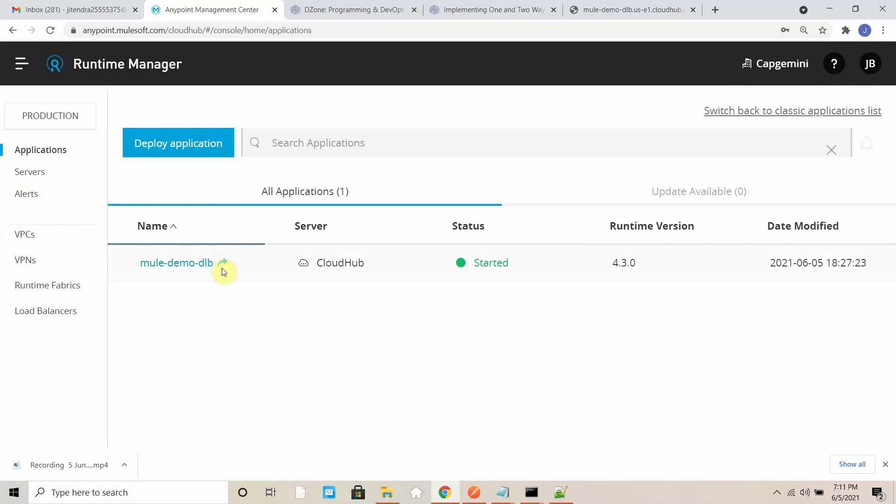
pyautogui.click(191, 266)
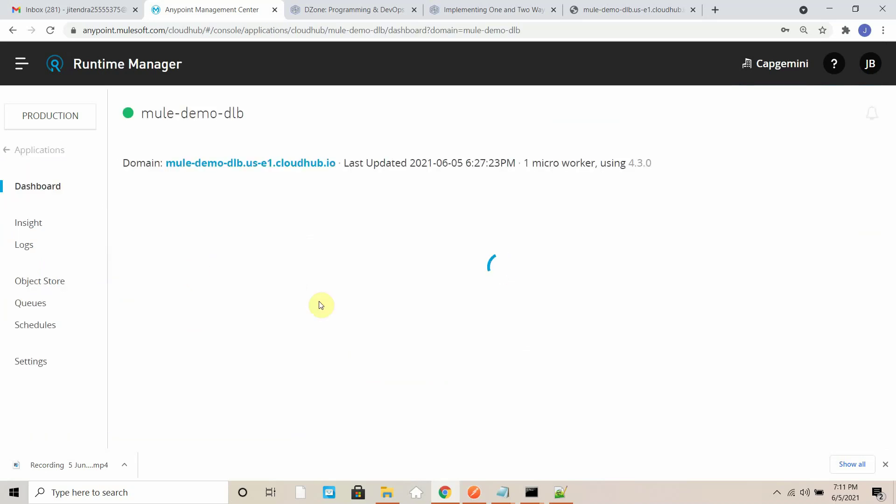
pyautogui.moveTo(337, 164); pyautogui.dragTo(170, 166)
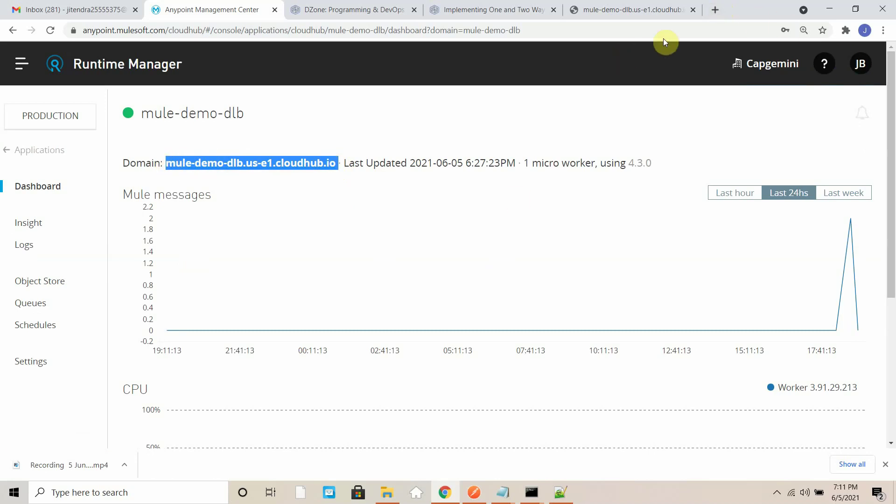
pyautogui.click(716, 10)
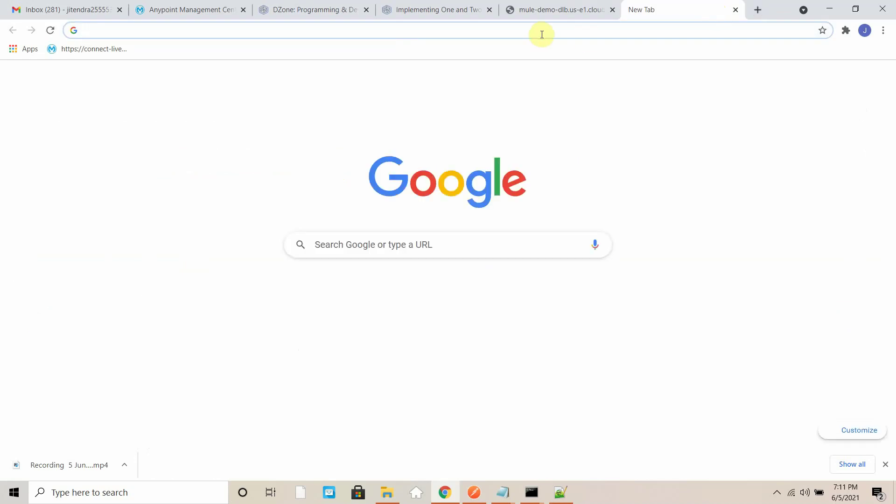
pyautogui.write('http')
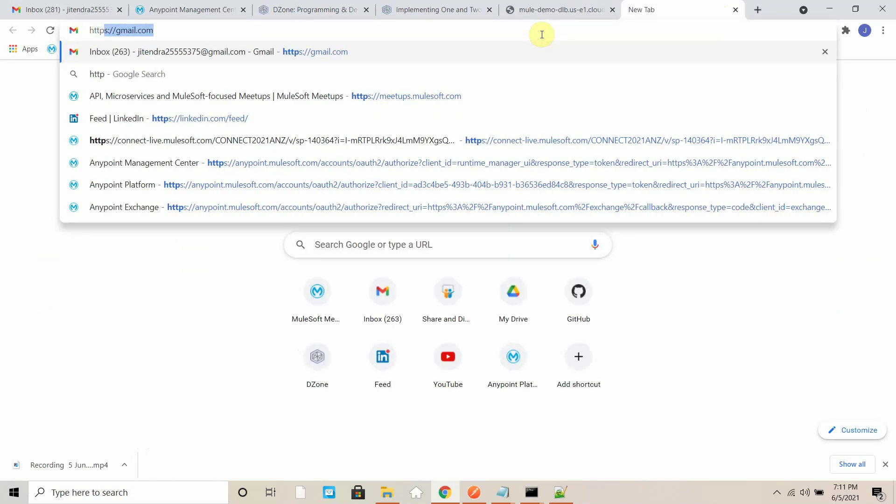
pyautogui.write('://mule-demo-dlb.us-e1.cloudhub.io')
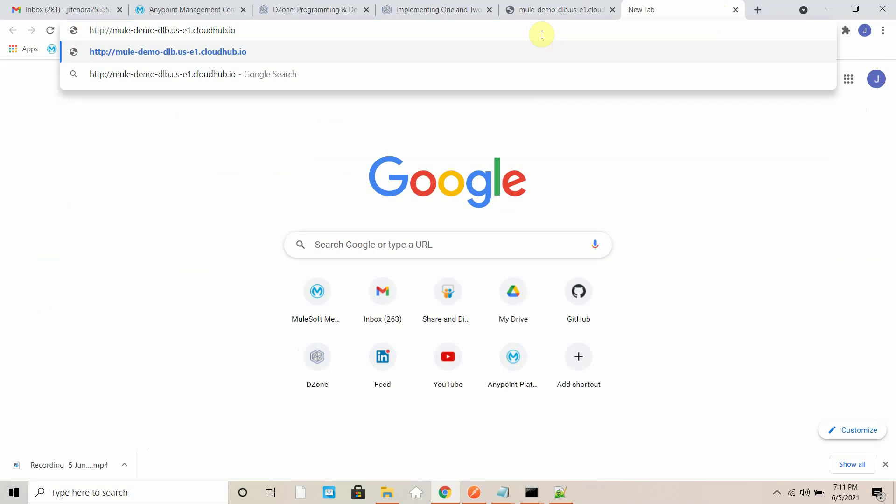
pyautogui.write('/test')
pyautogui.press('Return')
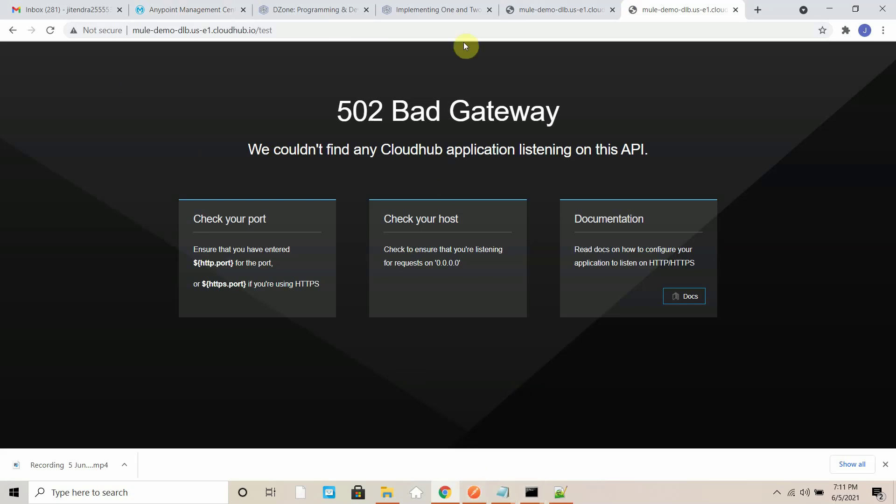
# - Return to Runtime Manager and start creating a new load balancer in the Production environment
pyautogui.click(212, 7)
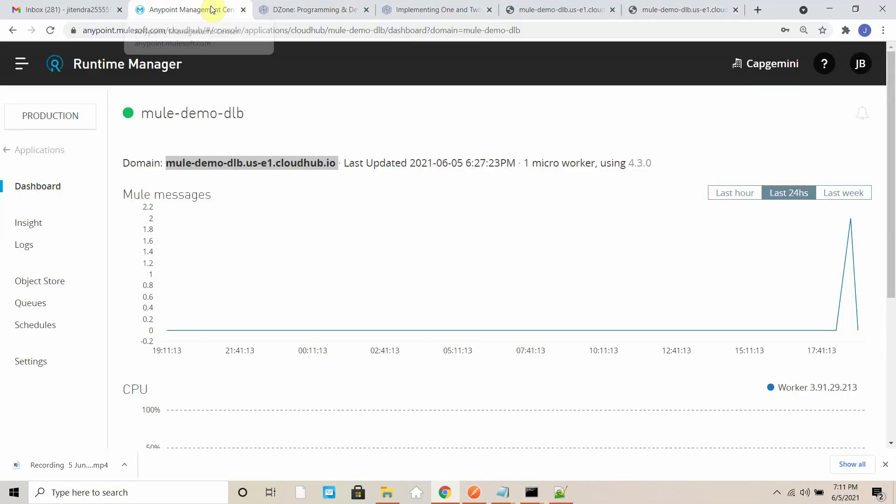
pyautogui.click(32, 157)
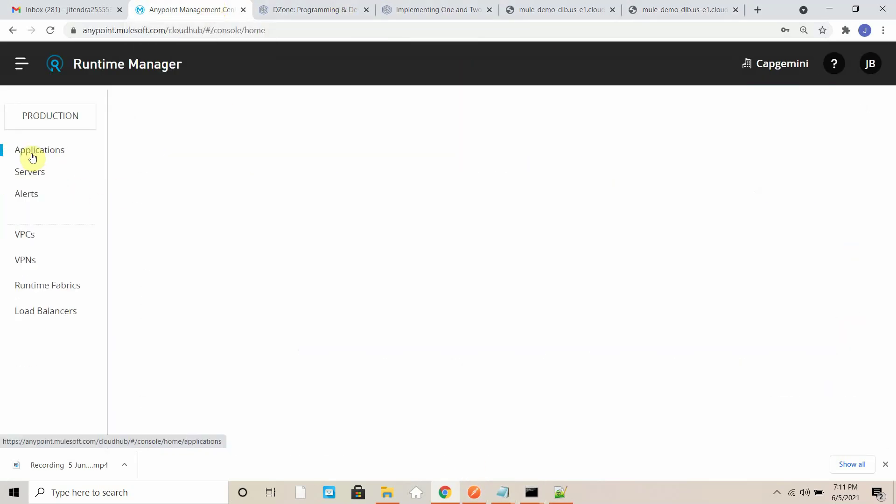
pyautogui.click(47, 317)
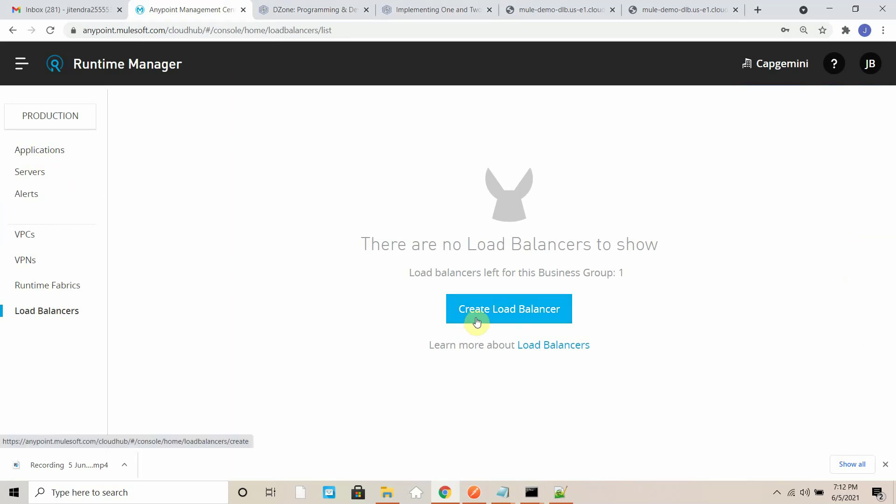
pyautogui.click(498, 323)
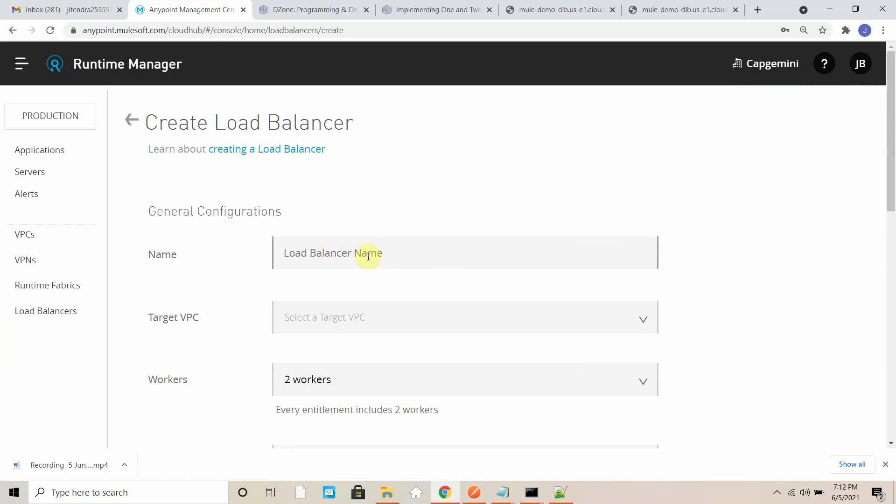
# - Name the load balancer mule-demo-dlb and select mule-demo-vpc as its target VPC
pyautogui.click(321, 265)
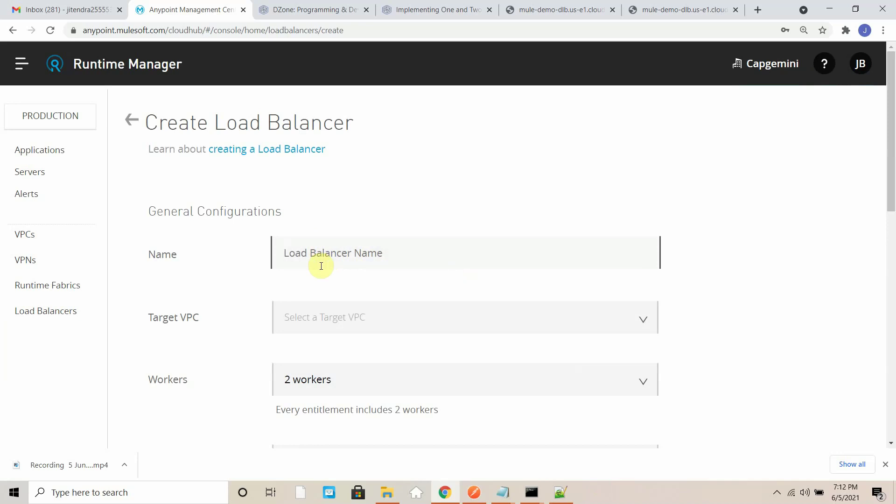
pyautogui.write('mule-de')
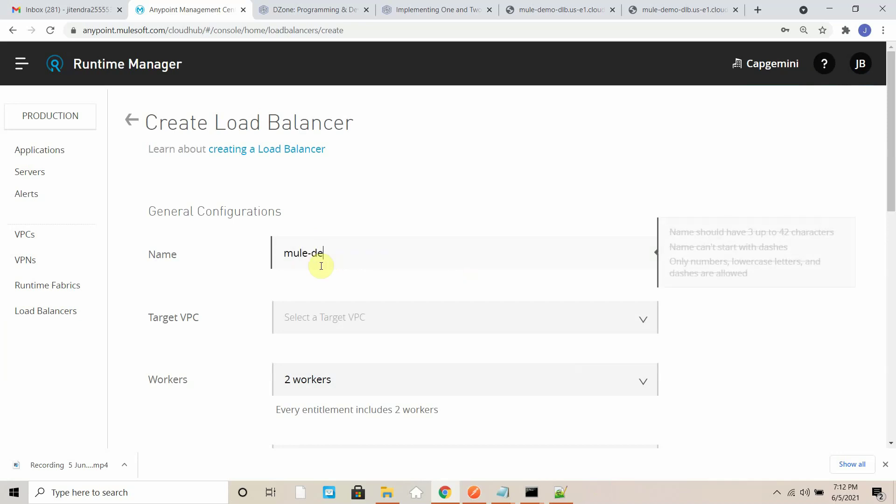
pyautogui.write('mo-dlb')
pyautogui.click(641, 325)
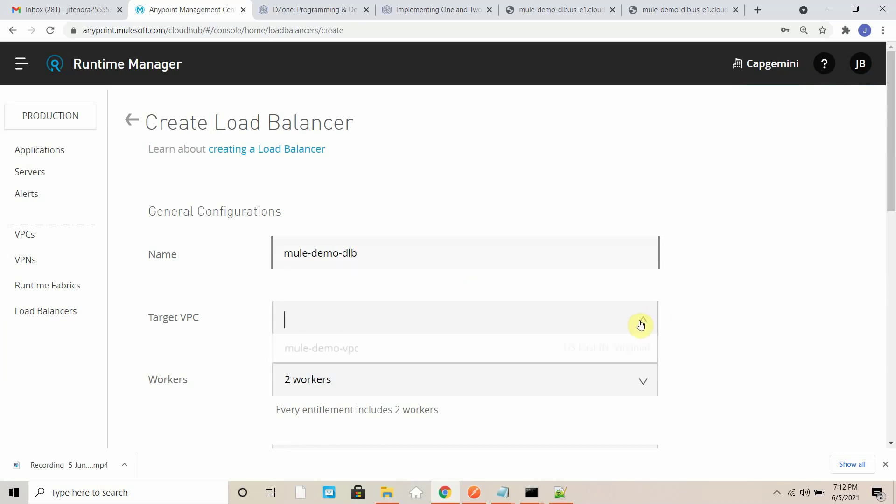
pyautogui.click(324, 353)
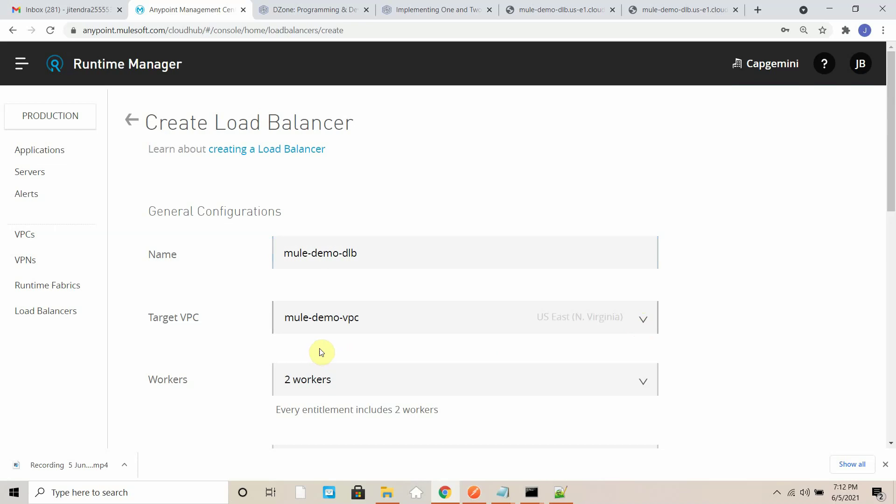
pyautogui.scroll(-2, 321, 353)
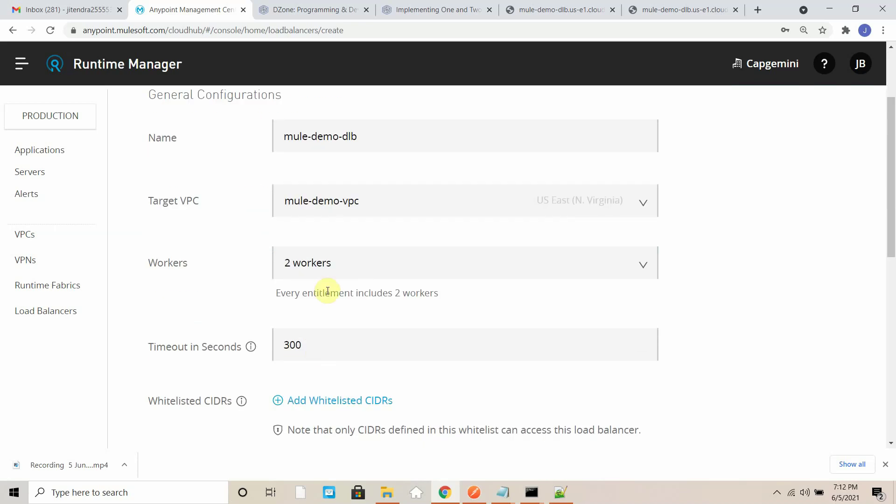
pyautogui.scroll(-3, 327, 292)
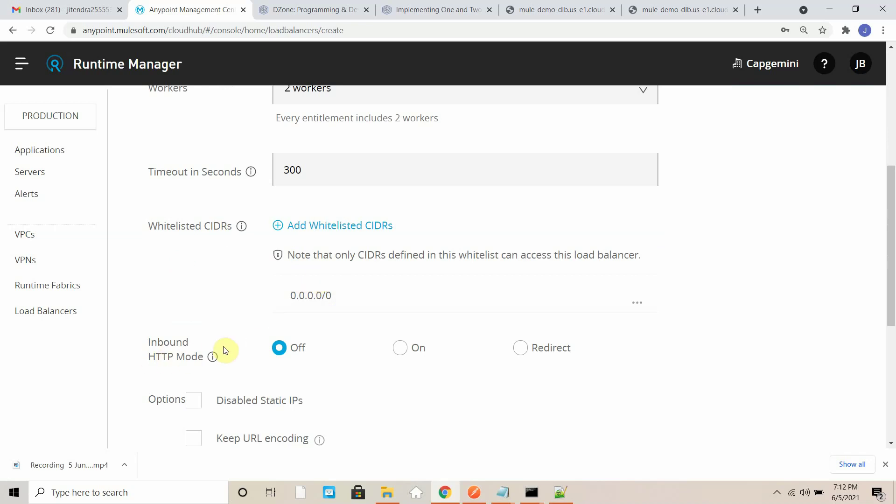
pyautogui.scroll(-5, 226, 348)
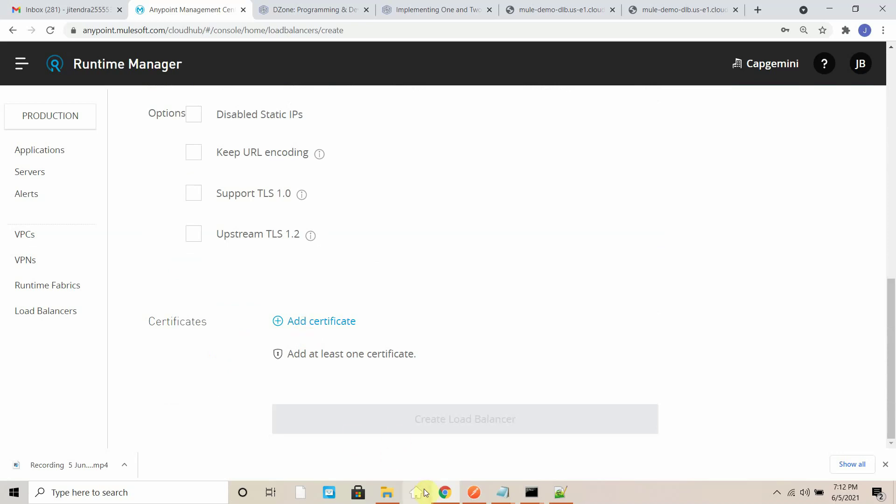
# - Switch to the Notepad notes containing the openssl command and change its -keyout file name to server-private.pem
pyautogui.click(504, 493)
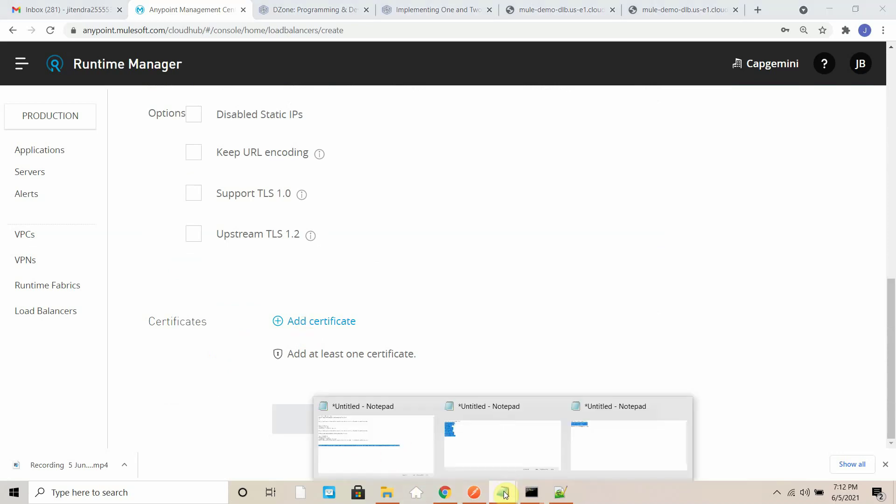
pyautogui.click(391, 436)
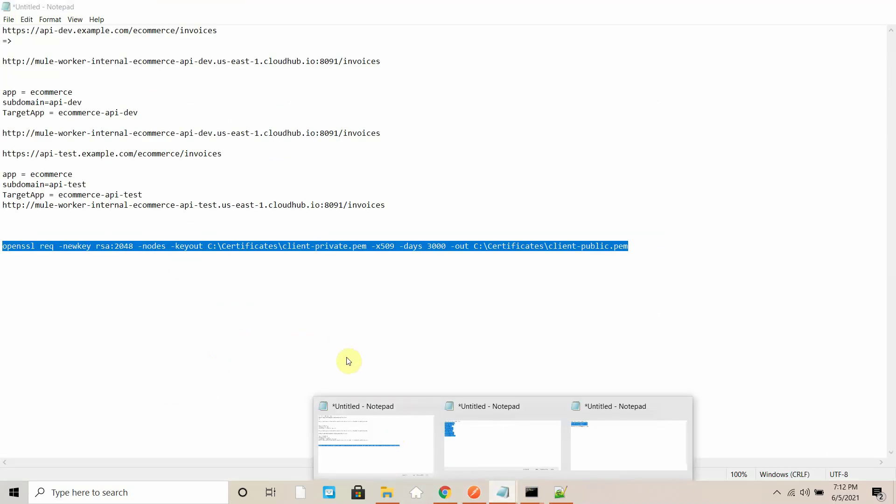
pyautogui.click(385, 446)
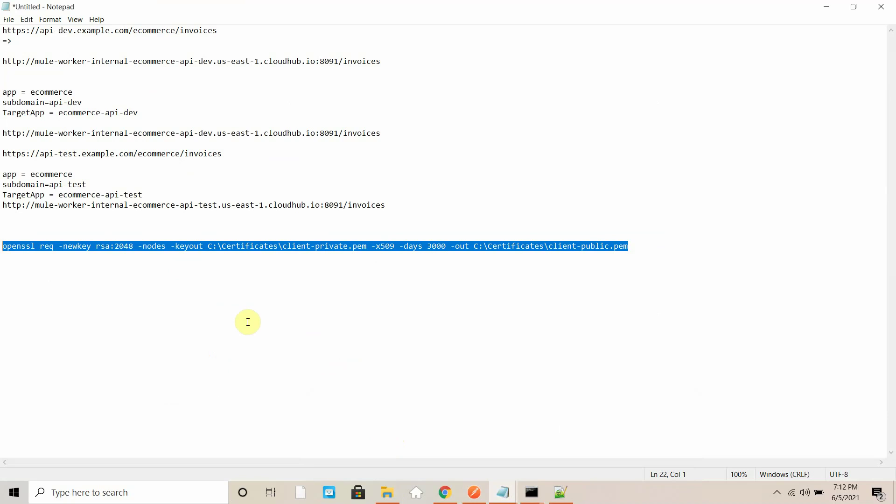
pyautogui.click(312, 248)
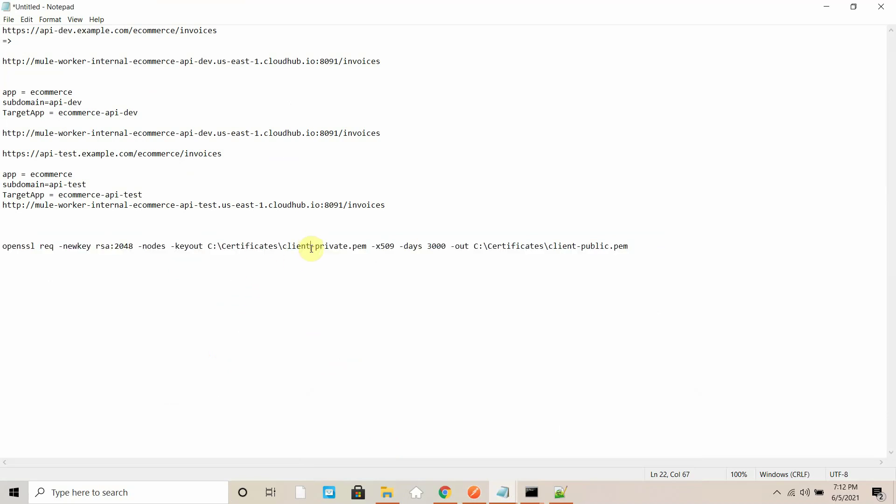
pyautogui.press('BackSpace')
pyautogui.press('BackSpace')
pyautogui.press('BackSpace')
pyautogui.press('BackSpace')
pyautogui.press('BackSpace')
pyautogui.press('BackSpace')
pyautogui.write('ser')
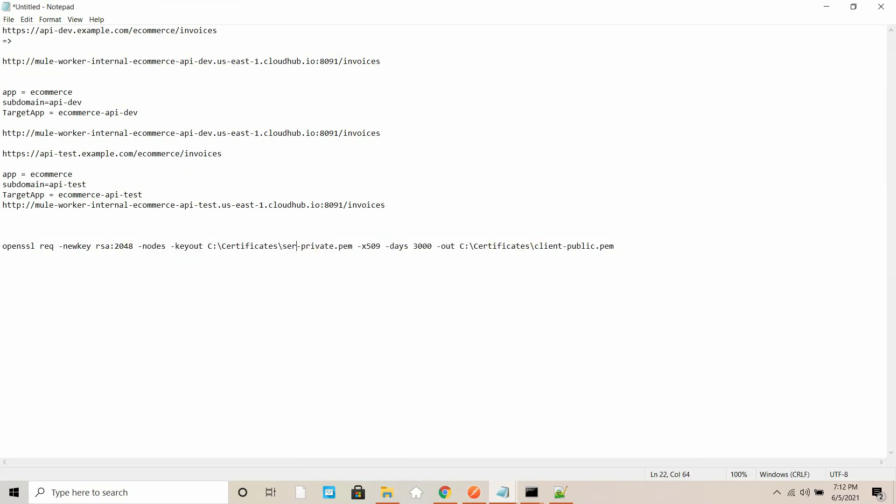
pyautogui.write('ver')
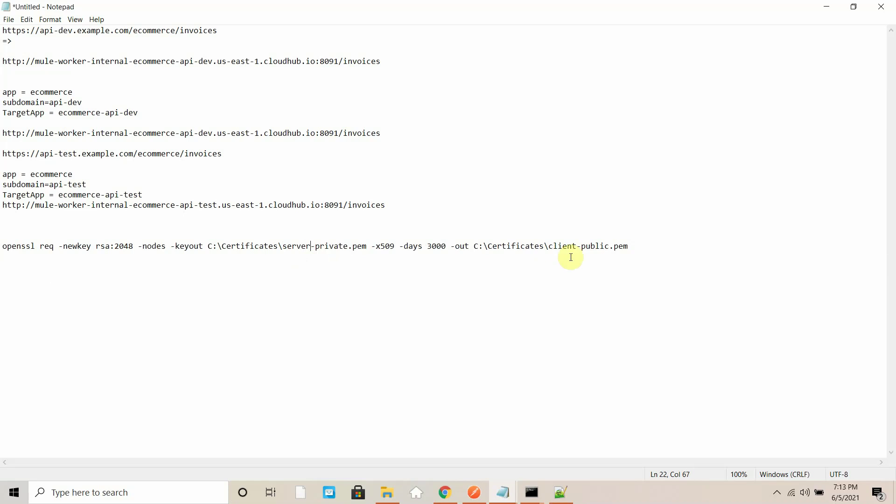
# - Change the openssl command's -out file name to server-public.pem
pyautogui.moveTo(581, 247); pyautogui.dragTo(559, 247)
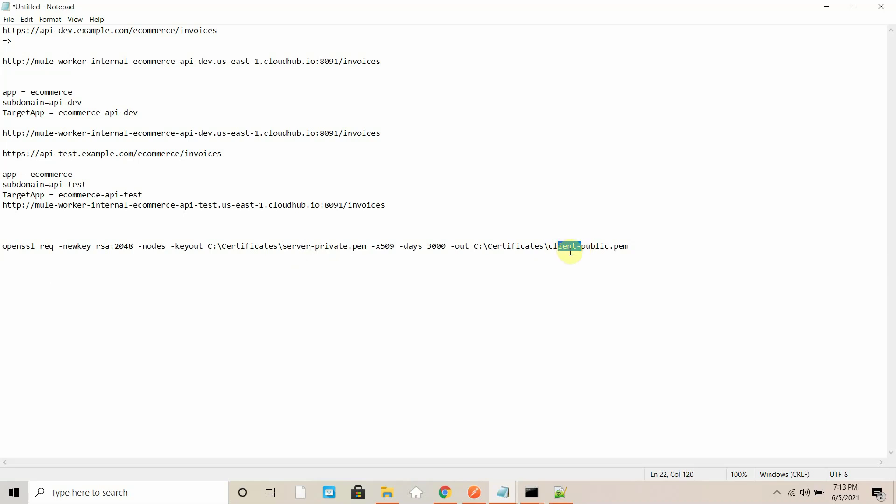
pyautogui.click(570, 249)
pyautogui.click(578, 246)
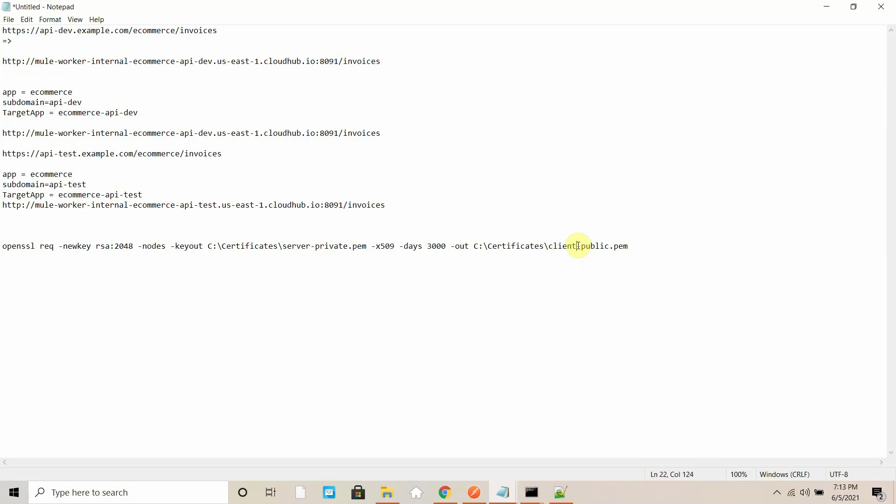
pyautogui.press('BackSpace')
pyautogui.press('BackSpace')
pyautogui.press('BackSpace')
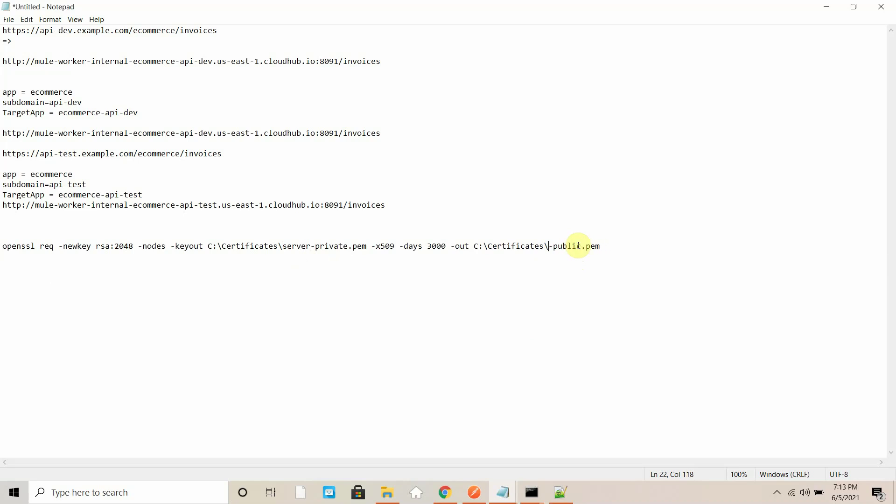
pyautogui.press('BackSpace')
pyautogui.write('server')
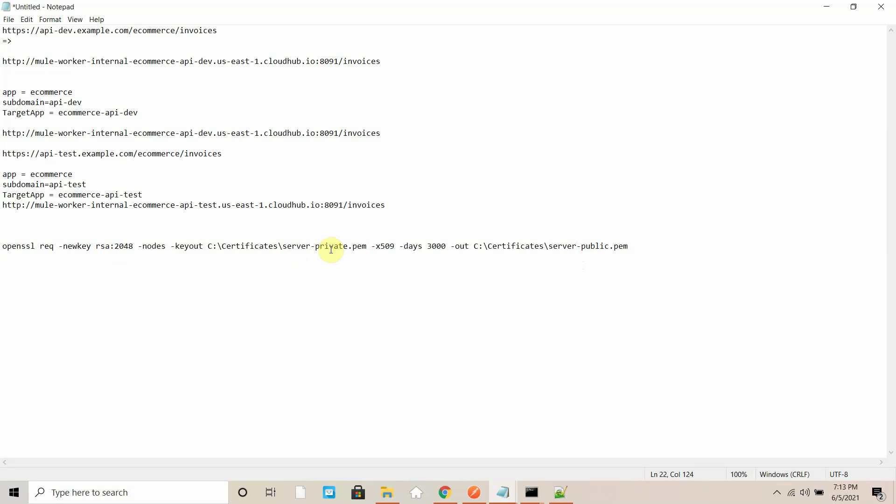
# - Copy the whole edited openssl command and switch to the Command Prompt window at C:\OpenSSL\bin
pyautogui.moveTo(631, 246); pyautogui.dragTo(7, 246)
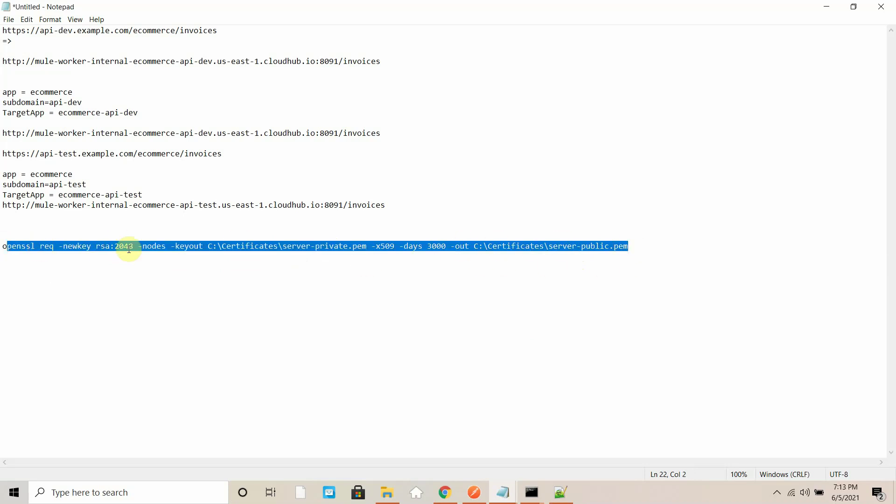
pyautogui.click(630, 247)
pyautogui.moveTo(624, 246); pyautogui.dragTo(2, 246)
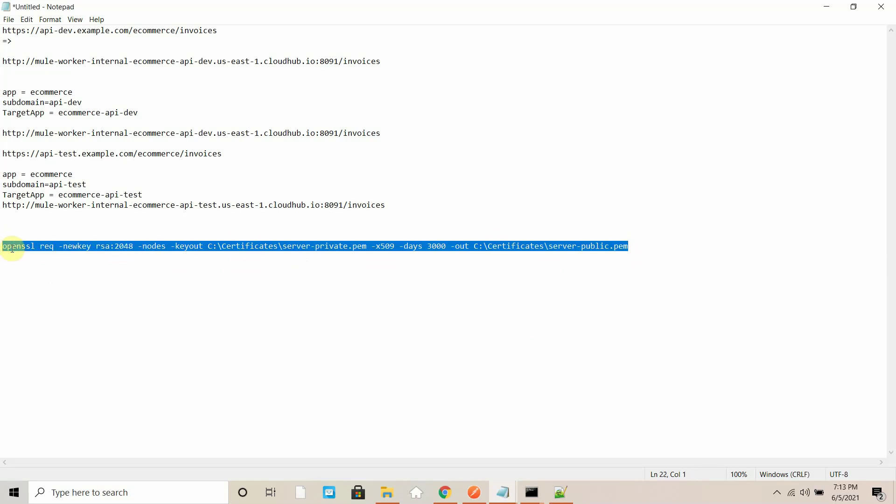
pyautogui.rightClick(12, 248)
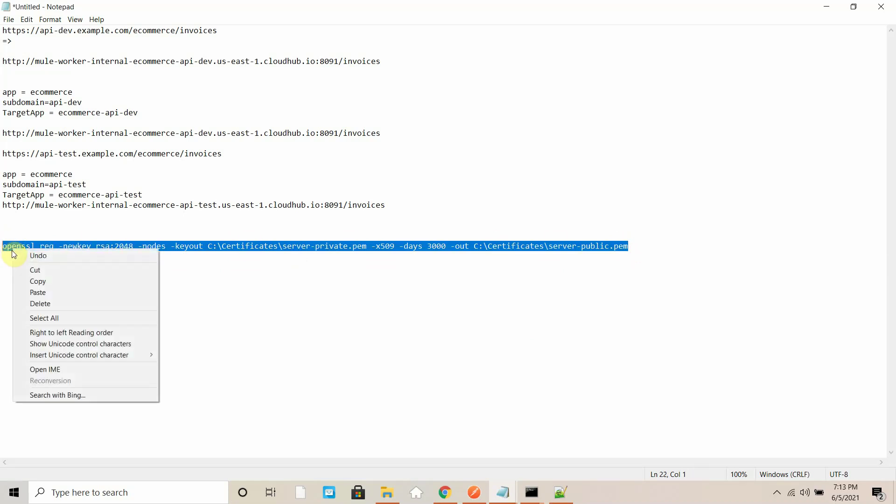
pyautogui.click(49, 281)
pyautogui.moveTo(543, 488)
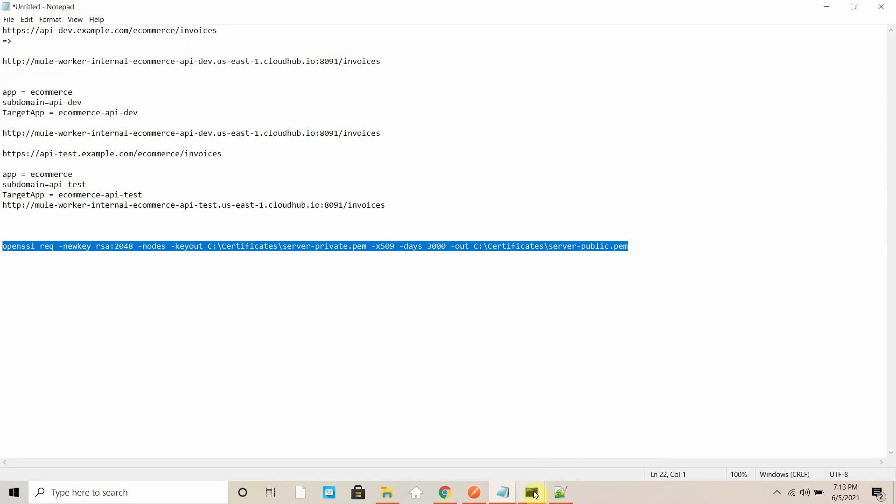
pyautogui.click(556, 439)
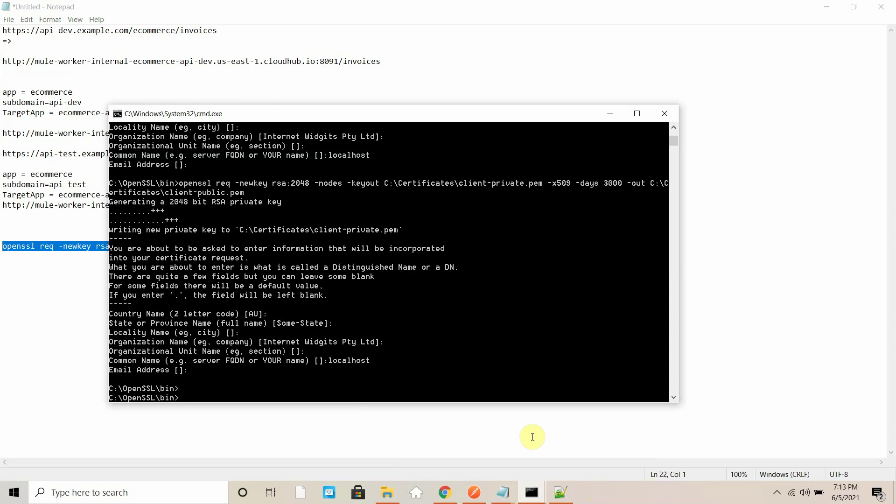
# - Run the copied openssl command at C:\OpenSSL\bin, entering localhost as the Common Name and leaving all other certificate fields at their defaults
pyautogui.rightClick(289, 390)
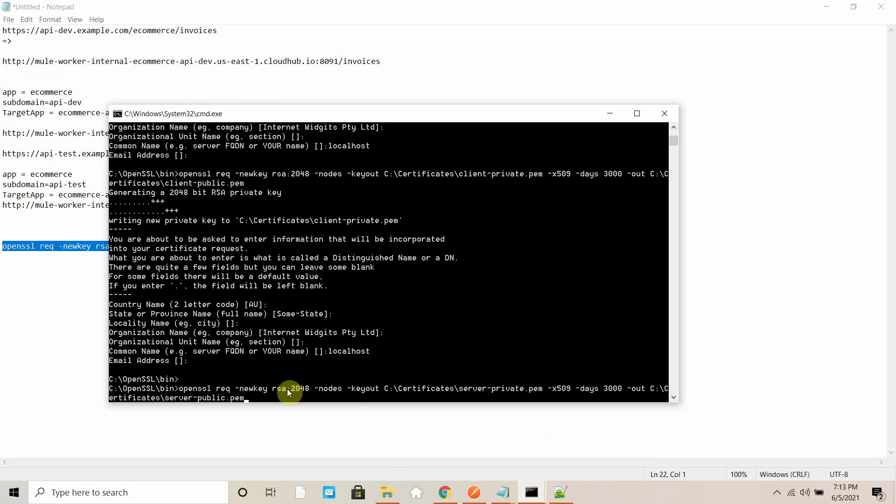
pyautogui.press('Return')
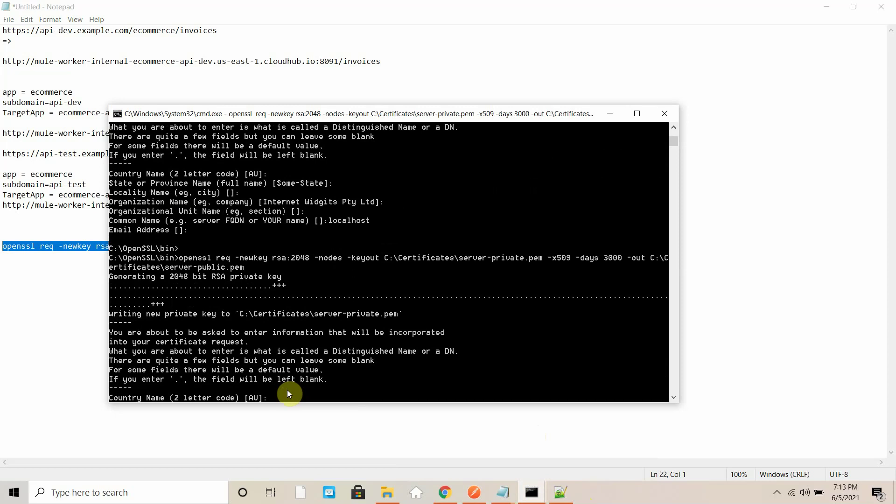
pyautogui.press('Return')
pyautogui.press('Return')
pyautogui.press('Return')
pyautogui.press('Return')
pyautogui.press('Return')
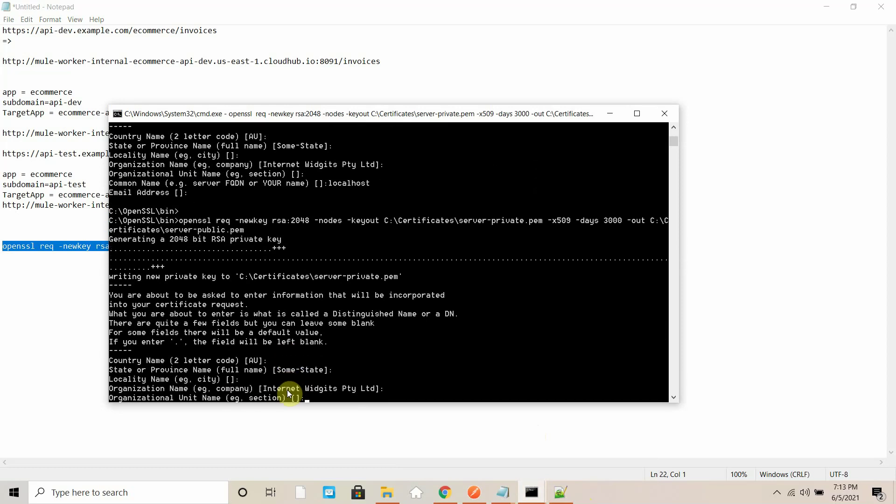
pyautogui.write('lo')
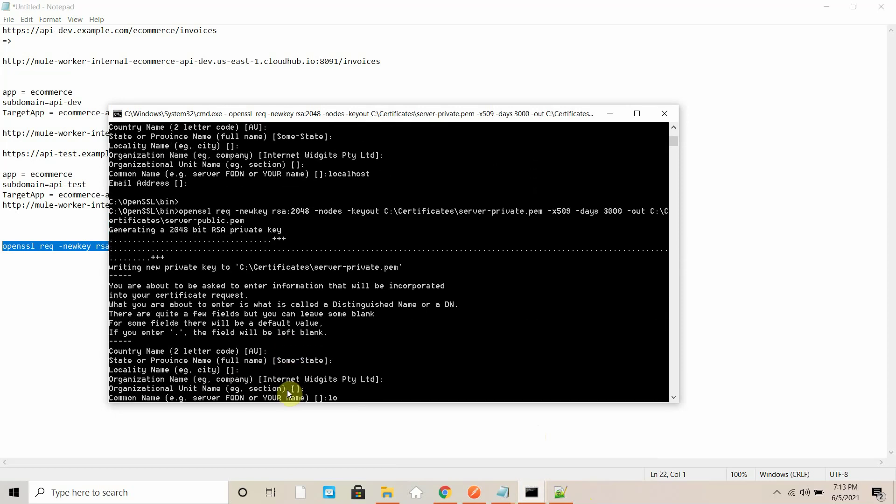
pyautogui.write('calhost')
pyautogui.press('Return')
pyautogui.press('Return')
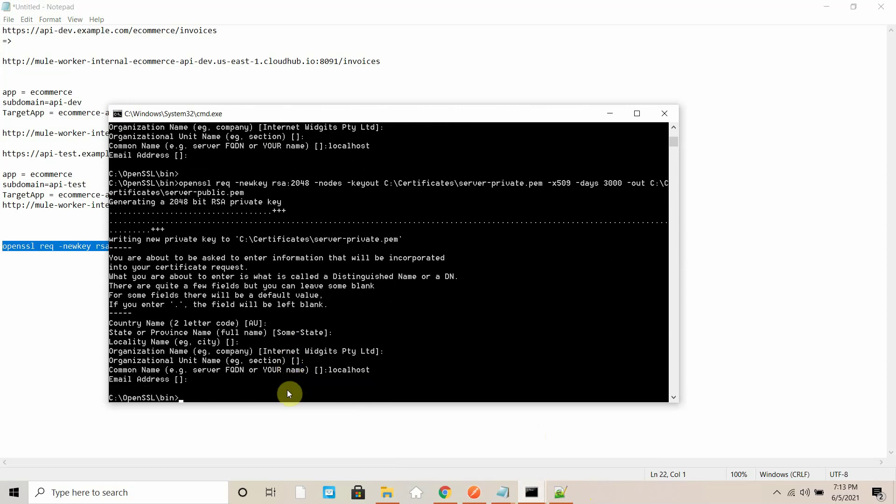
# - Switch to Runtime Manager in the browser, start adding a certificate and choose server-public.pem as its public key
pyautogui.click(444, 496)
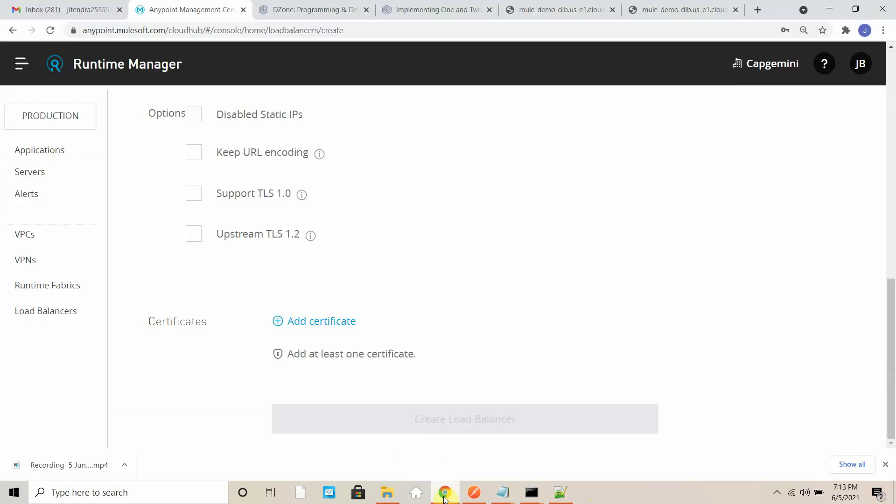
pyautogui.click(331, 322)
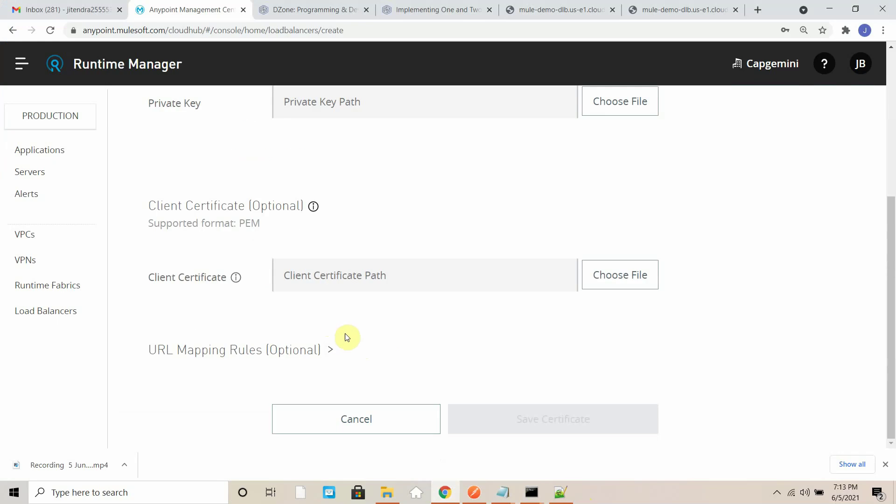
pyautogui.scroll(4, 354, 303)
pyautogui.click(618, 217)
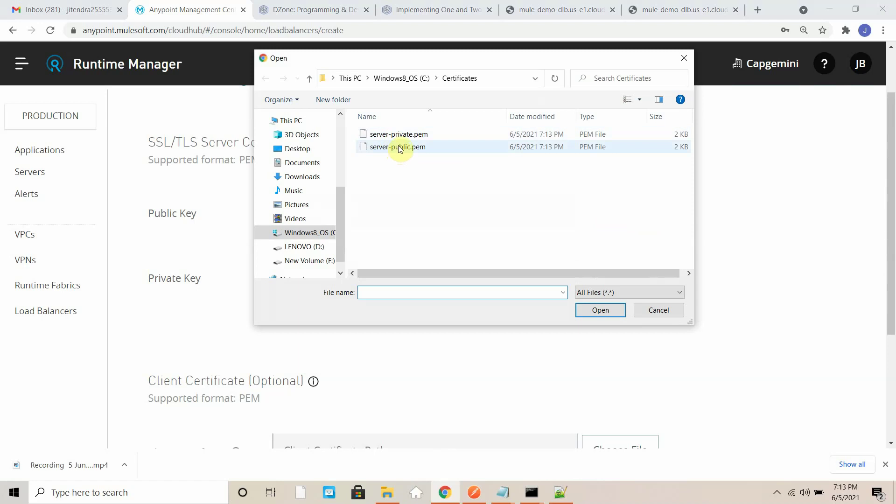
pyautogui.click(399, 148)
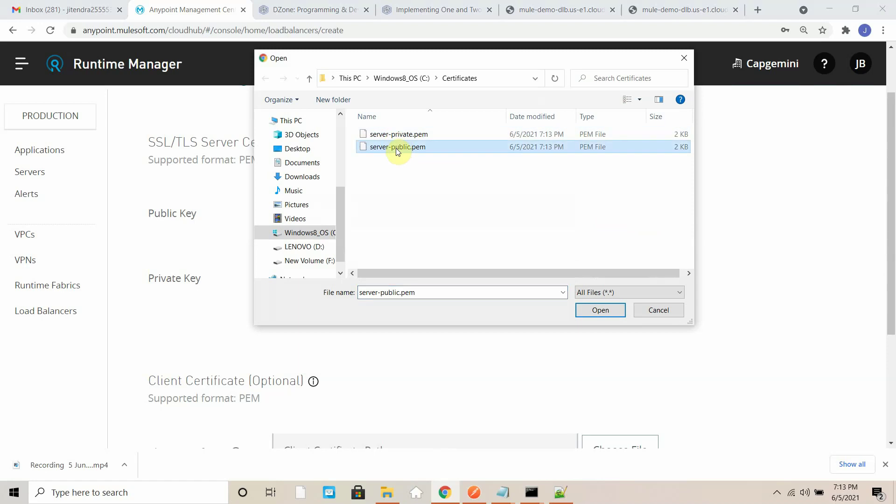
pyautogui.click(612, 314)
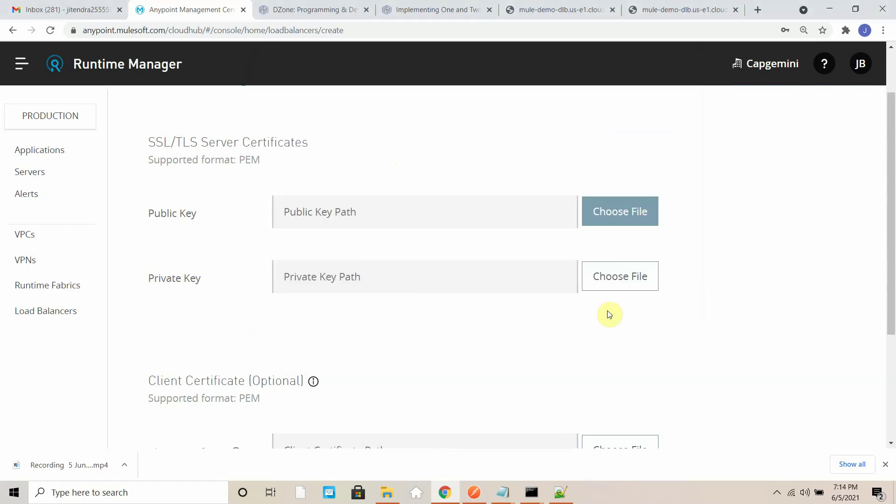
# - Choose server-private.pem from the Certificates folder as the certificate's private key
pyautogui.click(602, 284)
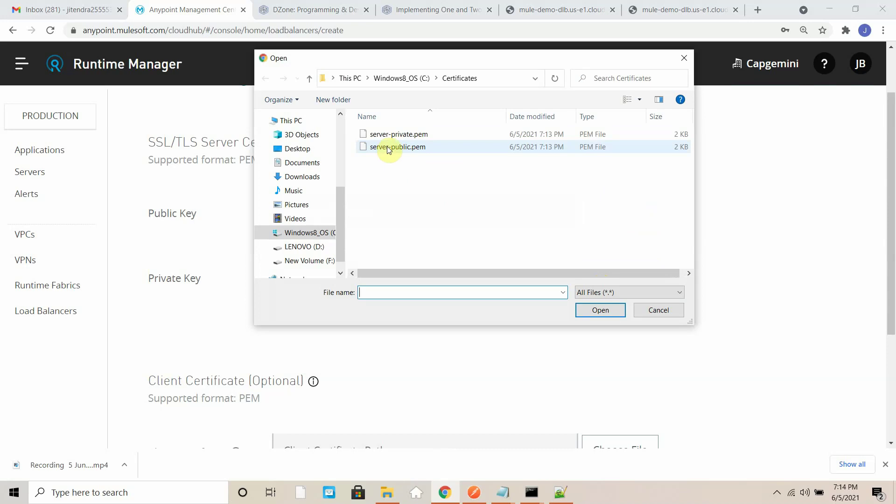
pyautogui.click(395, 134)
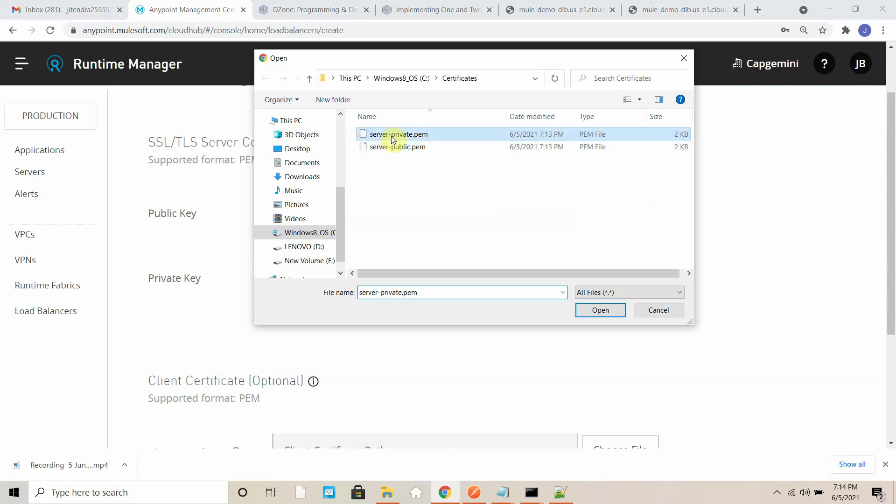
pyautogui.click(586, 310)
# - Expand the optional URL mapping rules, review the certificate form and save the certificate
pyautogui.scroll(-4, 411, 313)
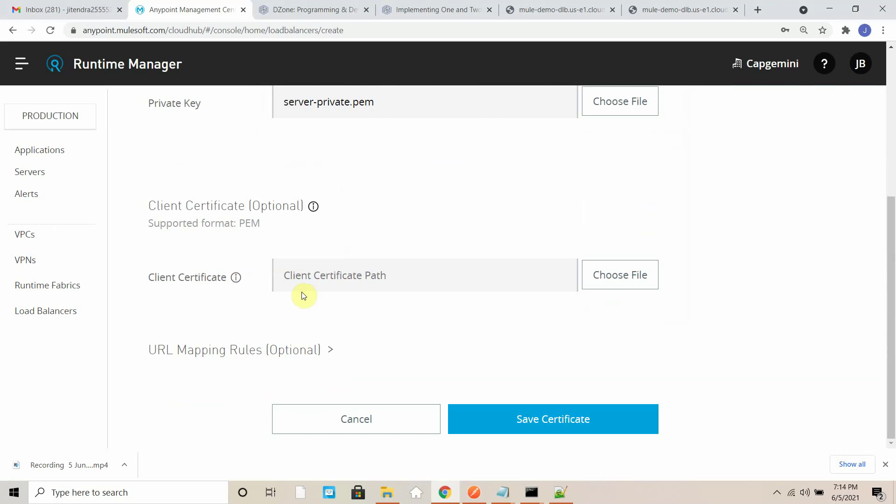
pyautogui.click(220, 355)
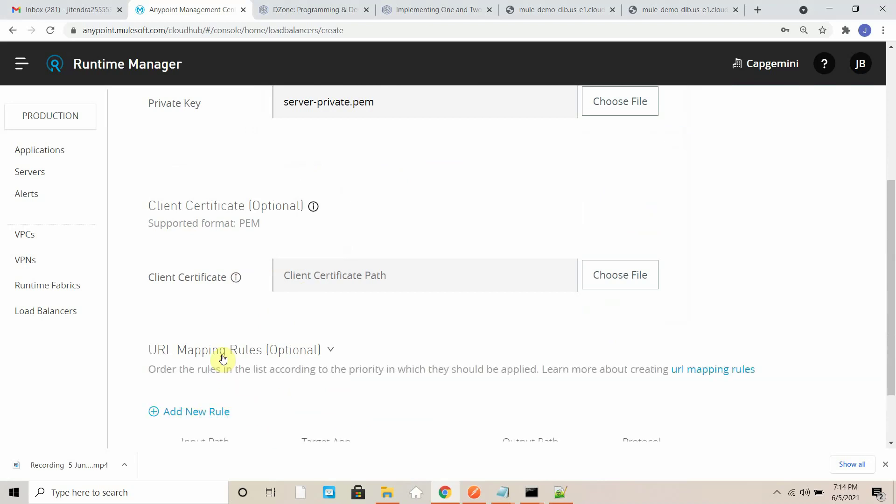
pyautogui.scroll(-3, 243, 358)
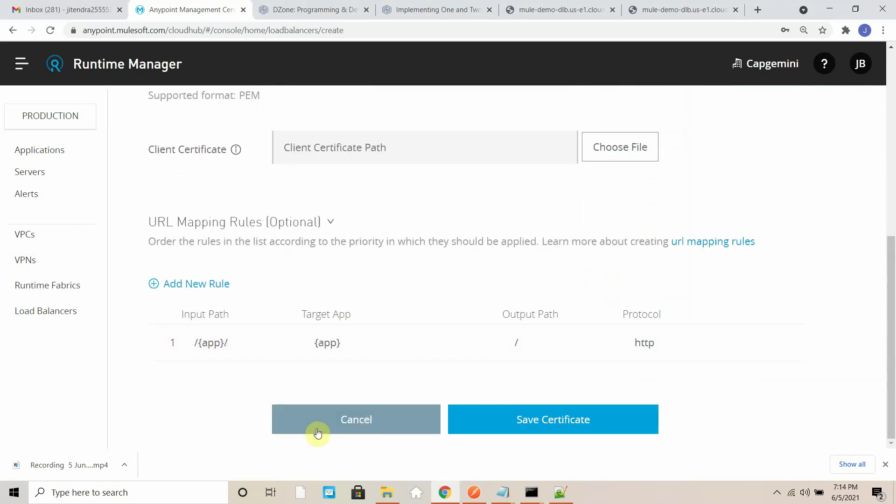
pyautogui.scroll(8, 379, 374)
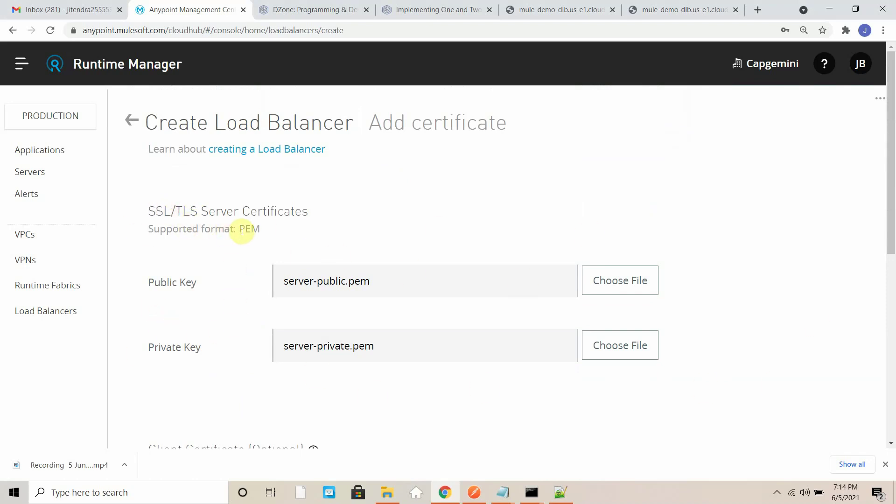
pyautogui.scroll(-6, 299, 233)
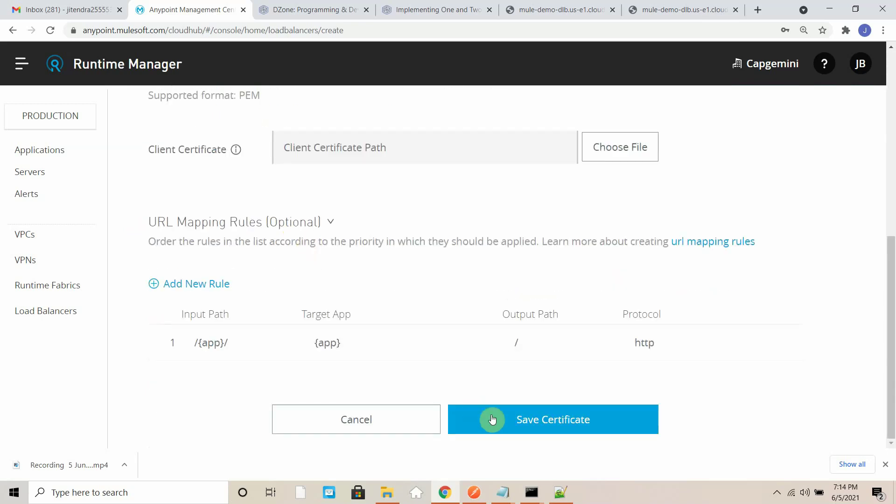
pyautogui.click(510, 420)
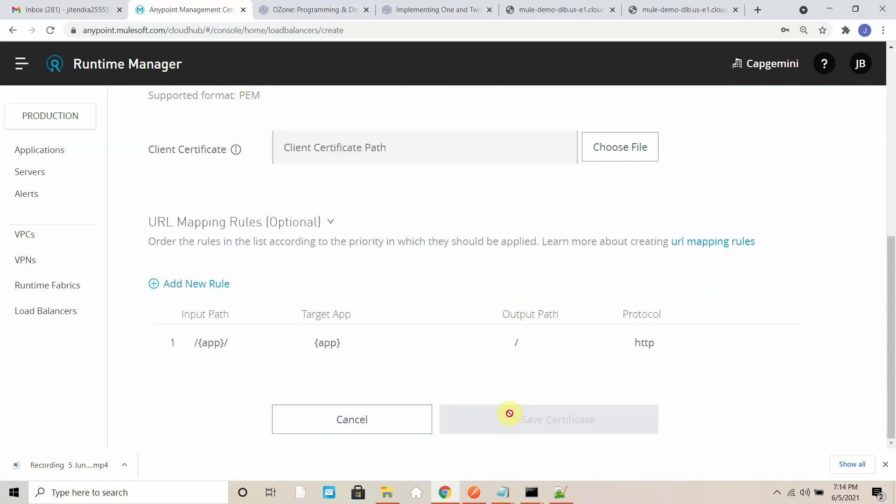
# - Create the load balancer with the saved certificate and open the details of mule-demo-dlb
pyautogui.scroll(-5, 511, 416)
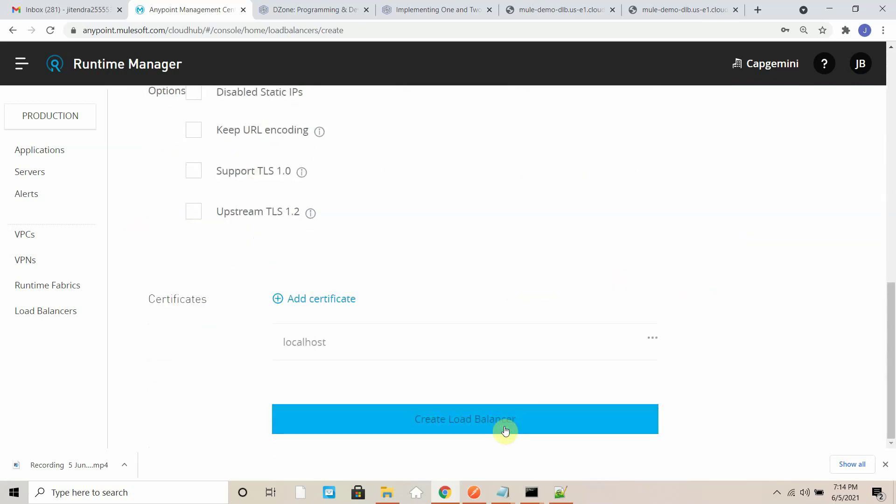
pyautogui.click(505, 429)
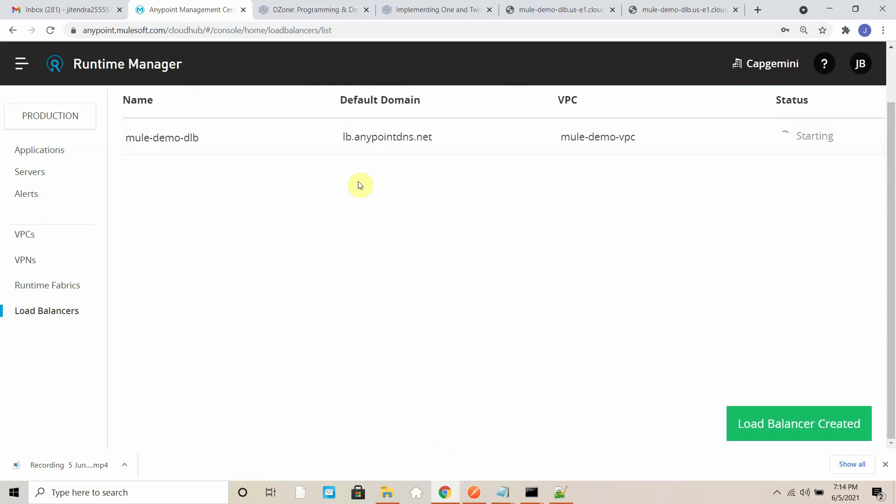
pyautogui.click(152, 138)
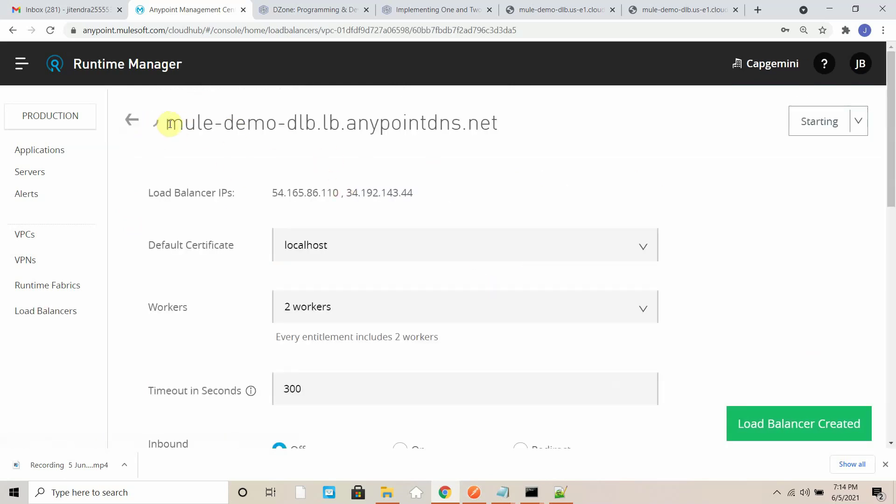
# - Compare the load balancer's domain name with the host in the GET request URL in Postman
pyautogui.moveTo(163, 123); pyautogui.dragTo(500, 131)
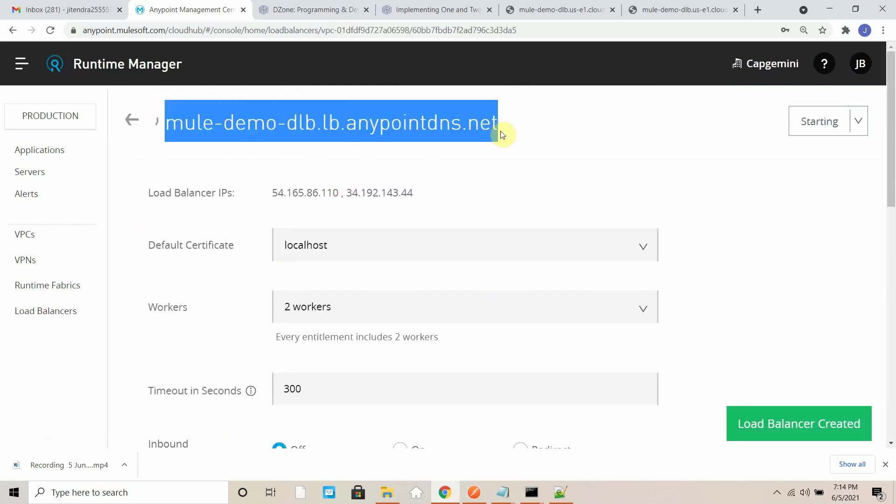
pyautogui.click(532, 492)
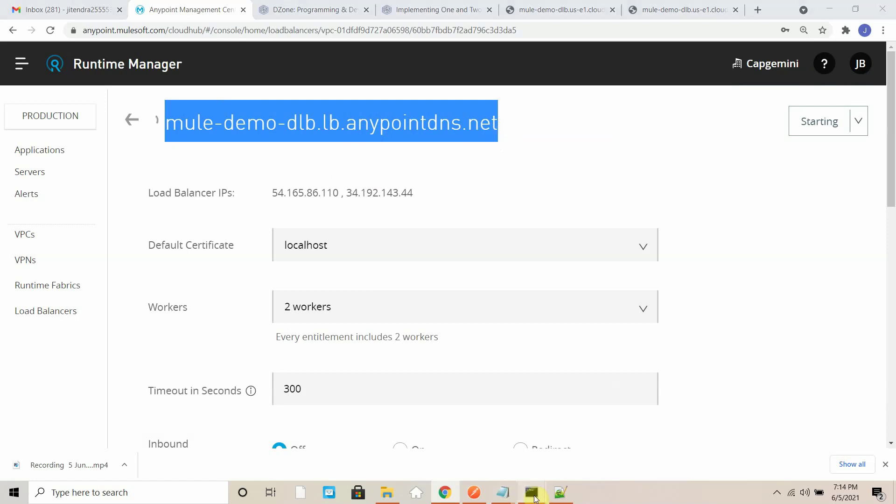
pyautogui.click(471, 500)
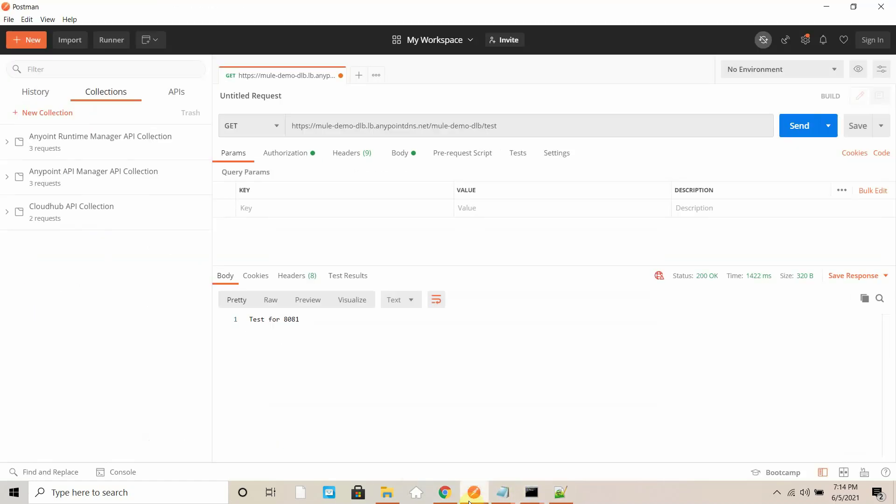
pyautogui.doubleClick(430, 126)
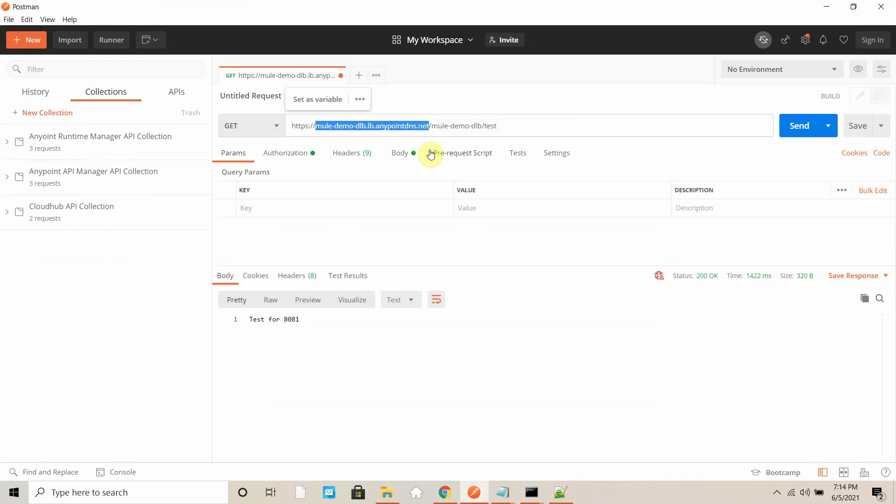
pyautogui.press('Right')
pyautogui.hotkey('shift', 'Return')
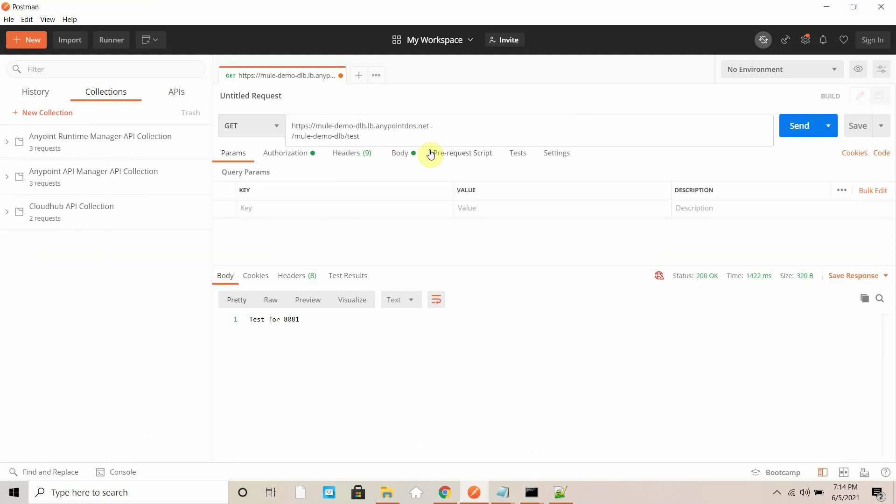
pyautogui.press('BackSpace')
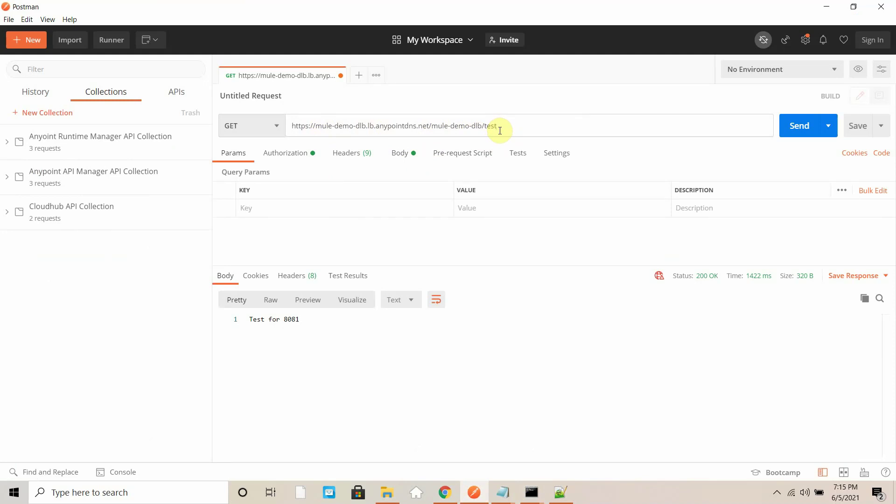
pyautogui.click(446, 500)
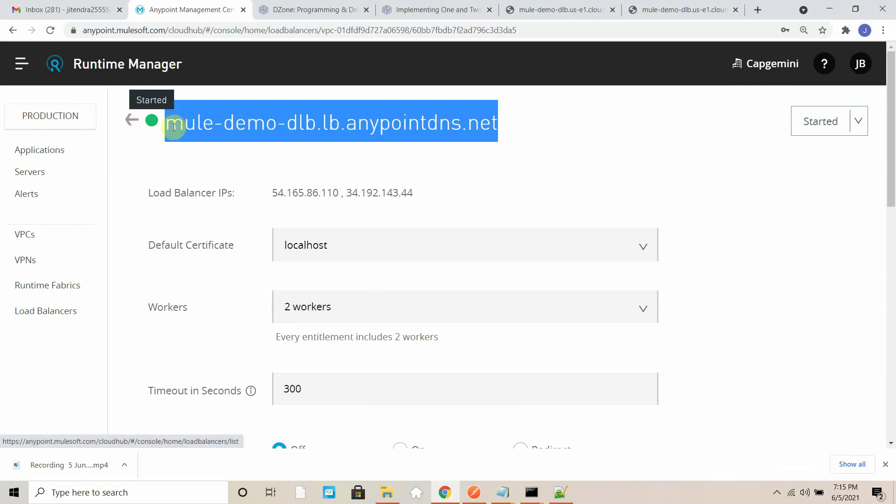
pyautogui.click(474, 494)
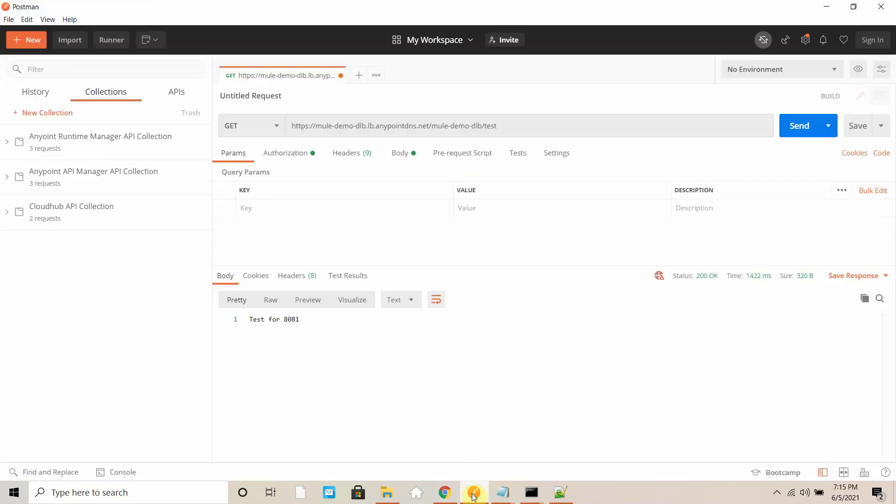
pyautogui.click(799, 126)
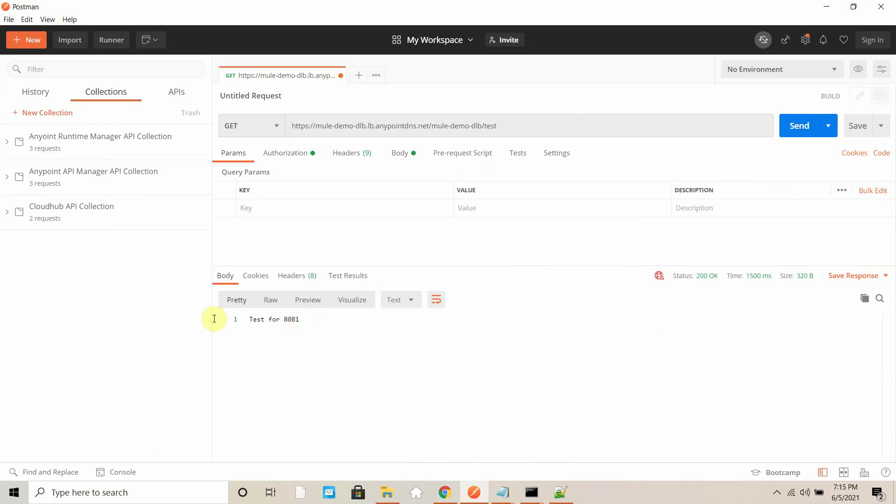
pyautogui.moveTo(214, 319); pyautogui.dragTo(208, 326)
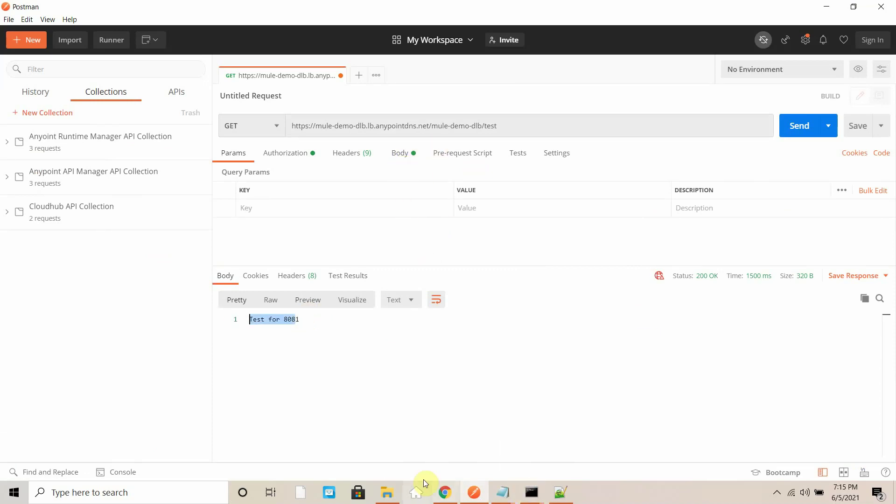
# - Review the certificate list and mapping rules on the load balancer's page in the browser, and switch to the Notepad window with the URL examples
pyautogui.click(444, 493)
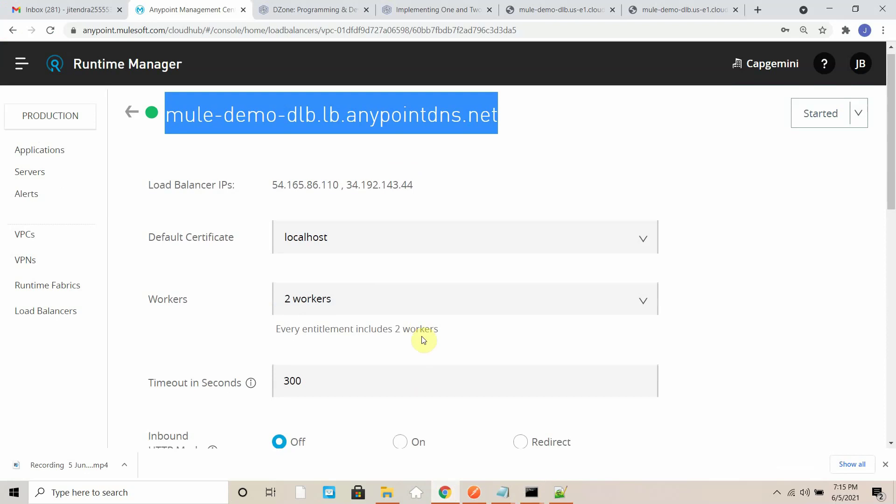
pyautogui.scroll(-12, 420, 341)
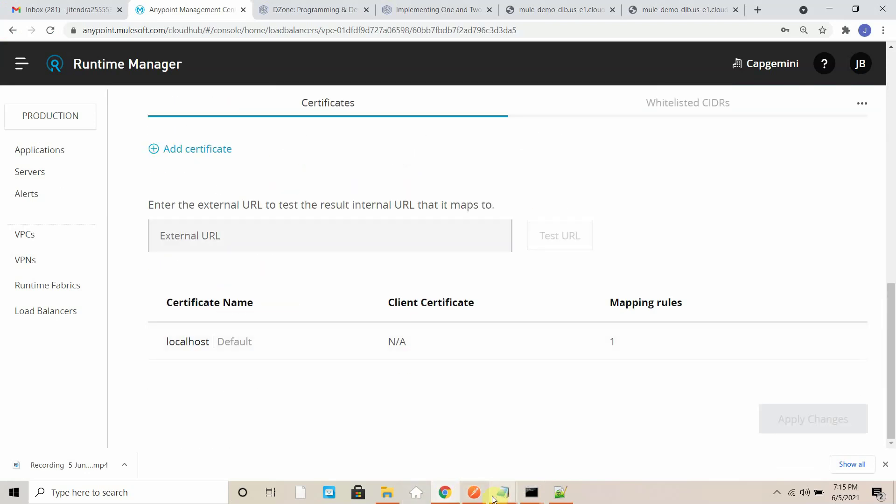
pyautogui.moveTo(496, 498)
pyautogui.moveTo(390, 436)
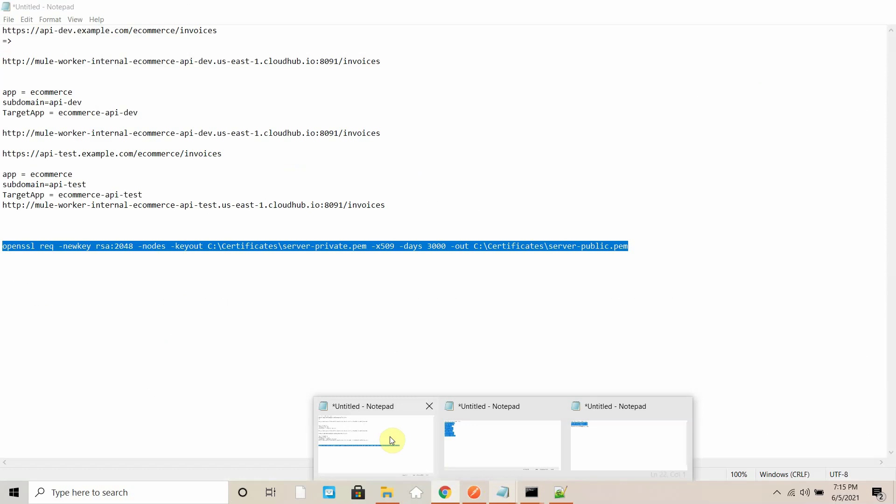
pyautogui.click(395, 438)
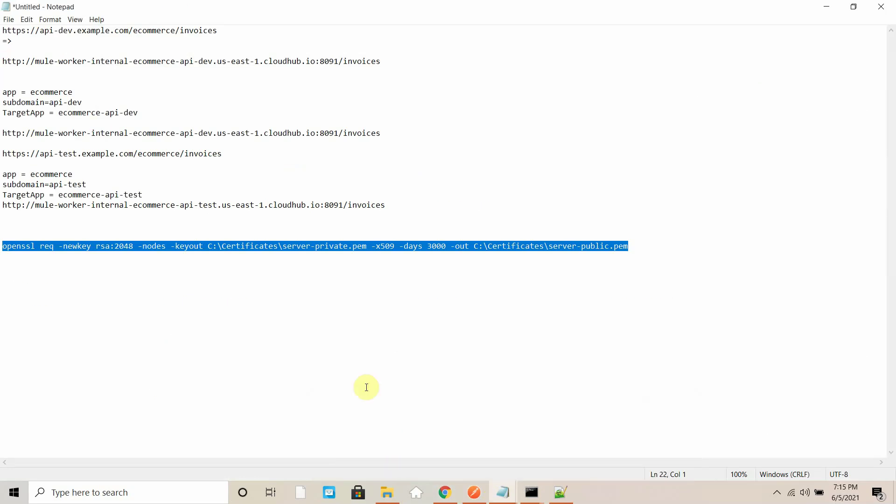
# - Change the key output file in the openssl command to C:\Certificates\client-private.pem
pyautogui.click(349, 247)
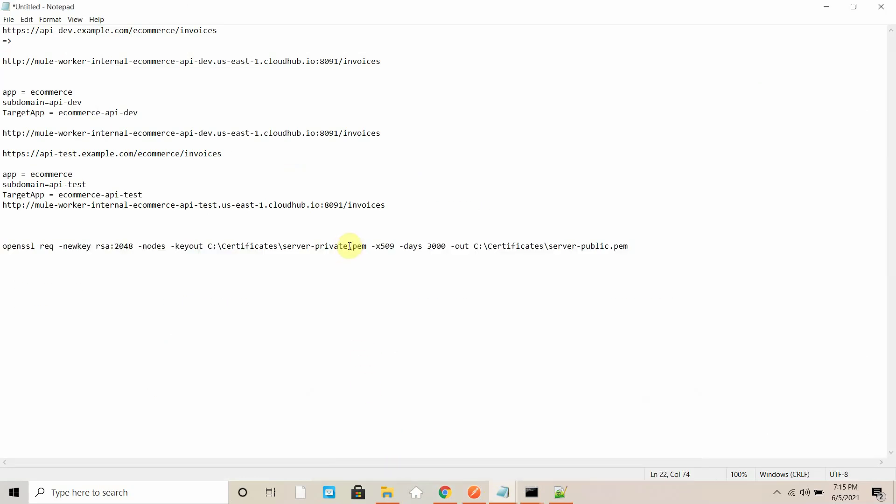
pyautogui.press('Right')
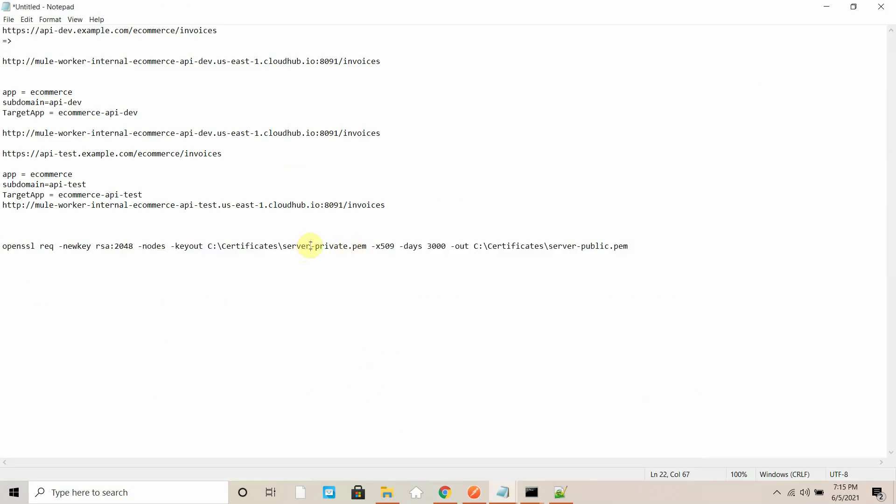
pyautogui.moveTo(311, 246); pyautogui.dragTo(283, 247)
pyautogui.write('c')
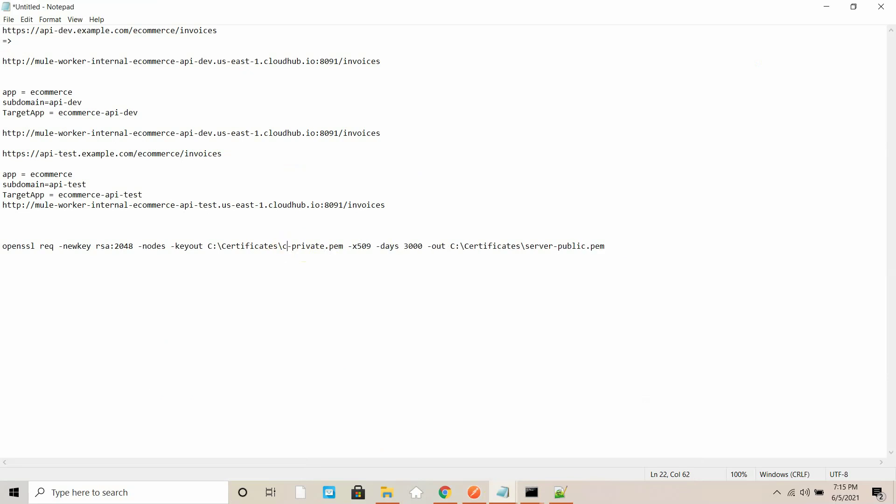
pyautogui.write('lient')
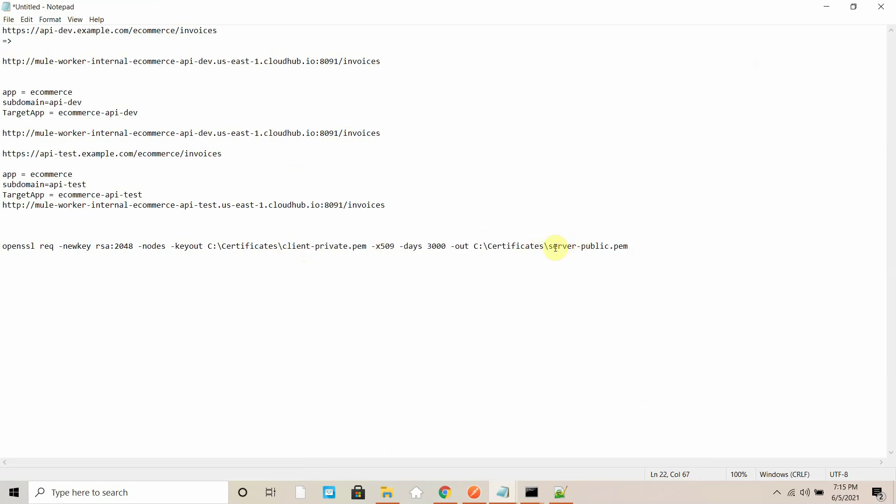
# - Change the certificate output file in the openssl command to C:\Certificates\client-public.pem
pyautogui.click(577, 246)
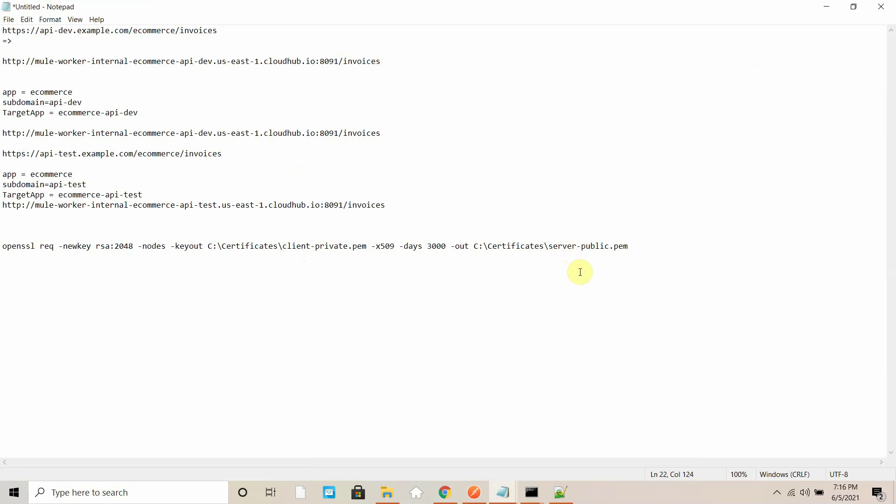
pyautogui.press('BackSpace')
pyautogui.press('BackSpace')
pyautogui.press('BackSpace')
pyautogui.press('BackSpace')
pyautogui.press('BackSpace')
pyautogui.press('BackSpace')
pyautogui.write('c')
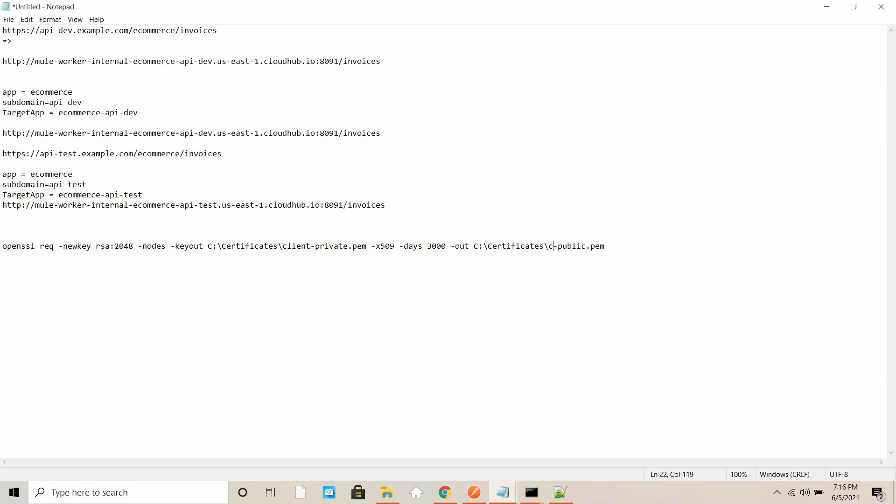
pyautogui.write('lient')
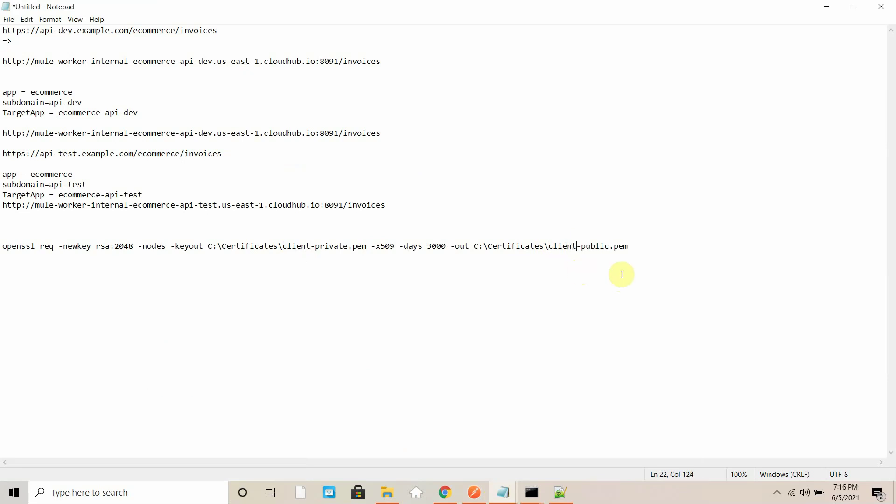
# - Copy the whole edited openssl command and run it at the C:\OpenSSL\bin prompt in the cmd.exe window
pyautogui.moveTo(427, 246); pyautogui.dragTo(398, 247)
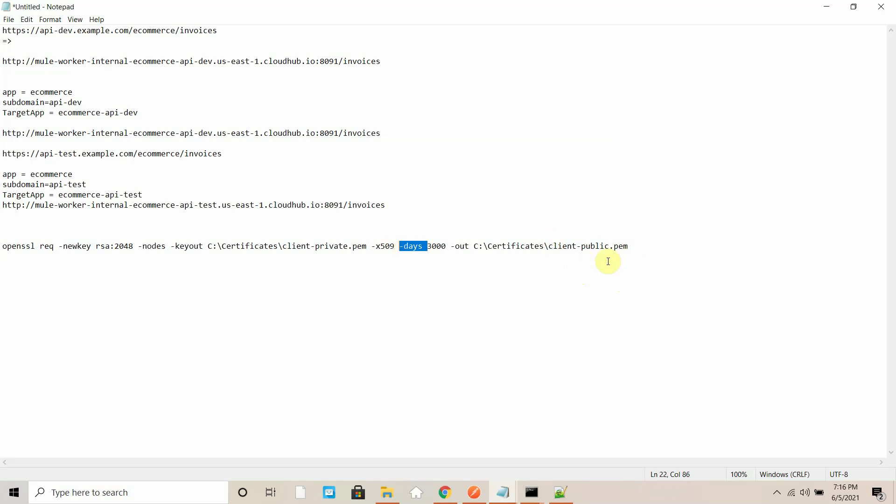
pyautogui.click(632, 248)
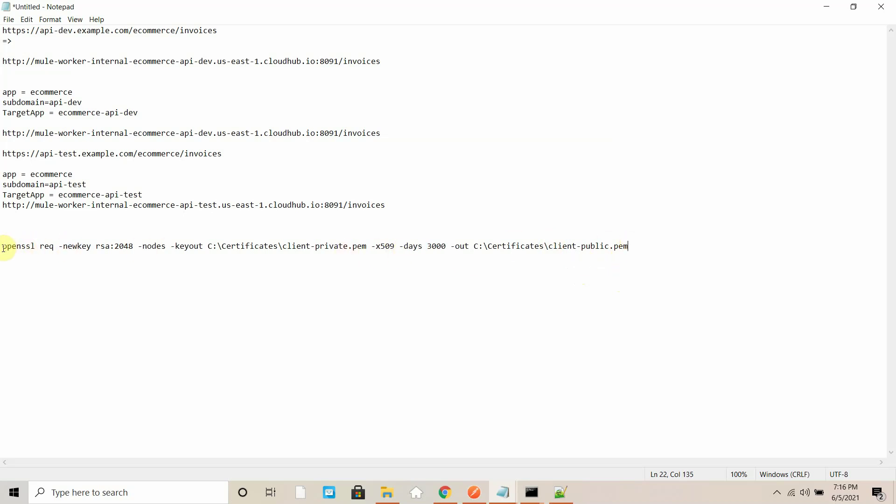
pyautogui.moveTo(4, 247); pyautogui.dragTo(644, 255)
pyautogui.hotkey('ctrl', 'c')
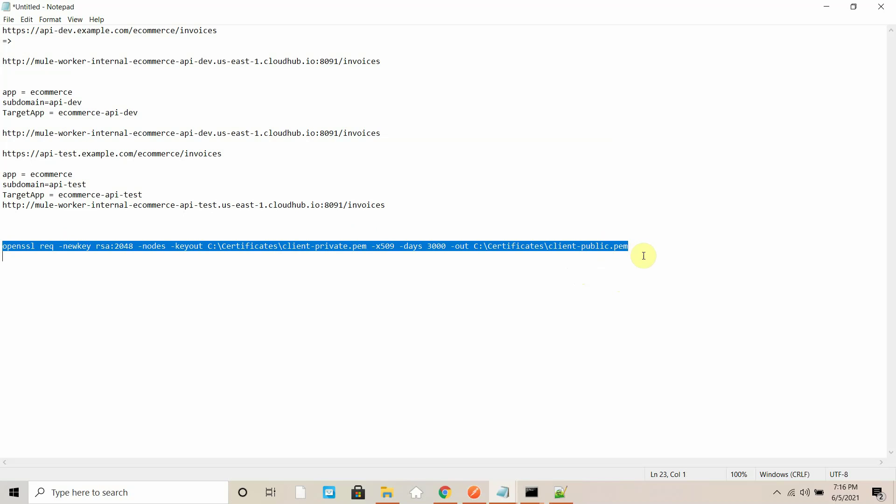
pyautogui.moveTo(532, 492)
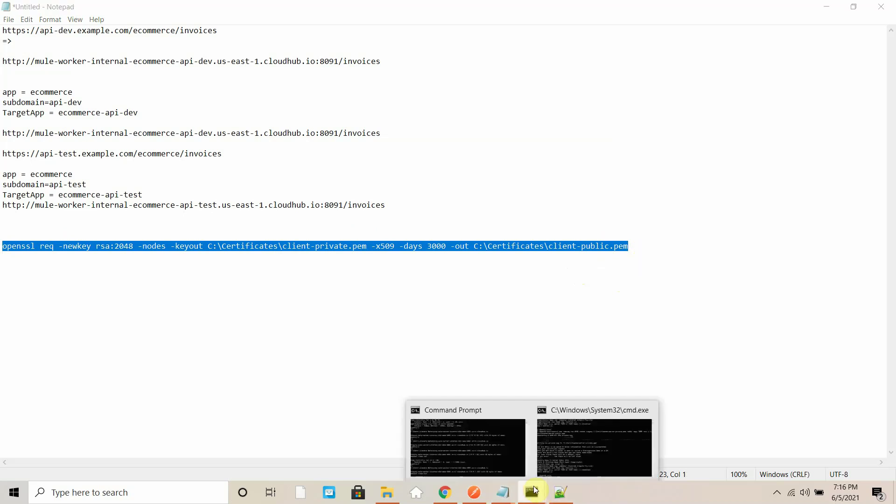
pyautogui.click(561, 449)
pyautogui.rightClick(487, 391)
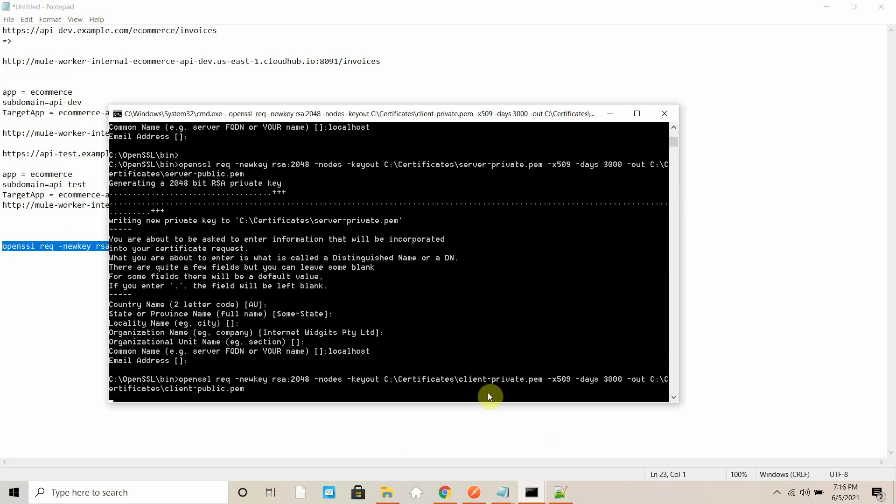
# - Answer the certificate prompts with the defaults, enter localhost as the Common Name and leave the email address blank
pyautogui.press('Return')
pyautogui.press('Return')
pyautogui.press('Return')
pyautogui.press('Return')
pyautogui.press('Return')
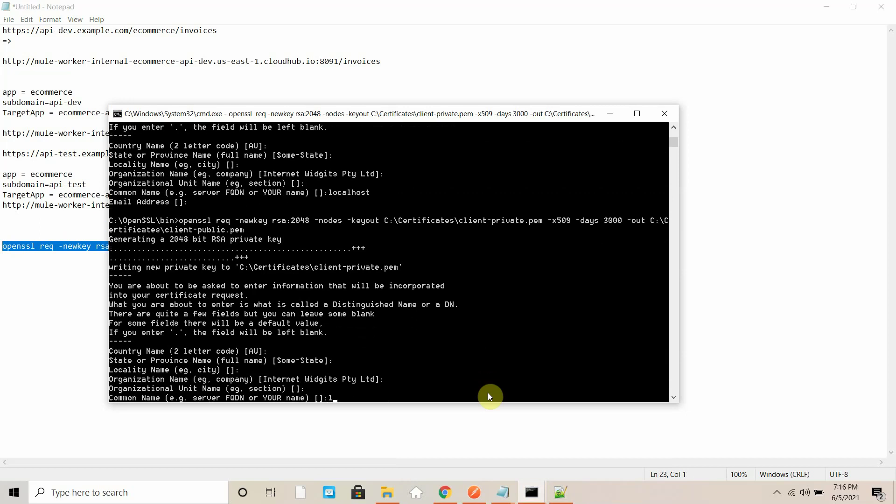
pyautogui.write('localhost')
pyautogui.press('Return')
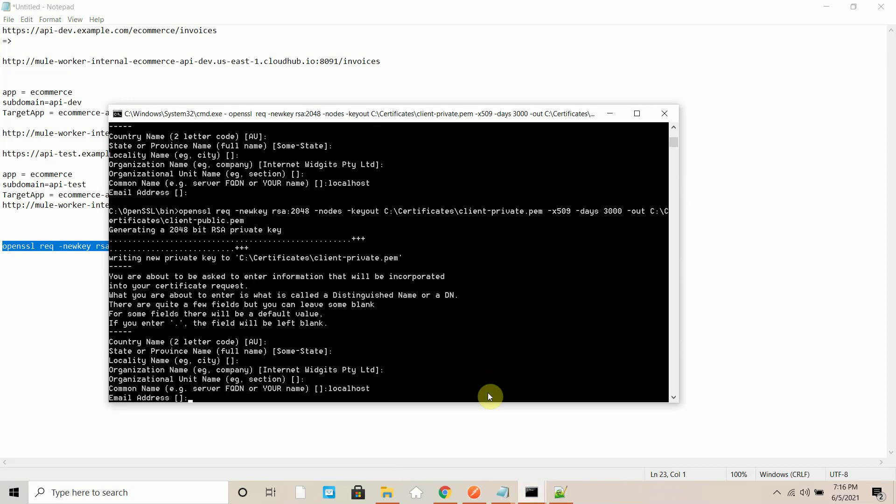
pyautogui.press('Return')
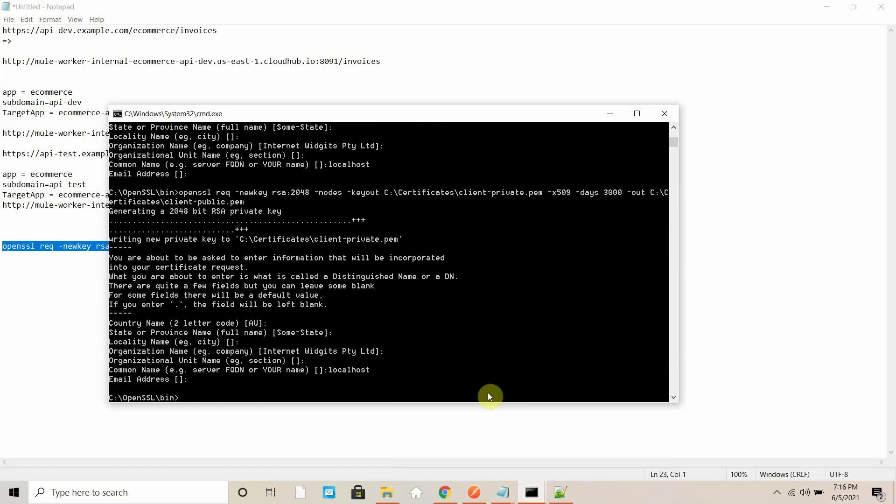
# - In the browser, open the load balancer's localhost certificate for editing and add client-public.pem as its client certificate
pyautogui.click(444, 493)
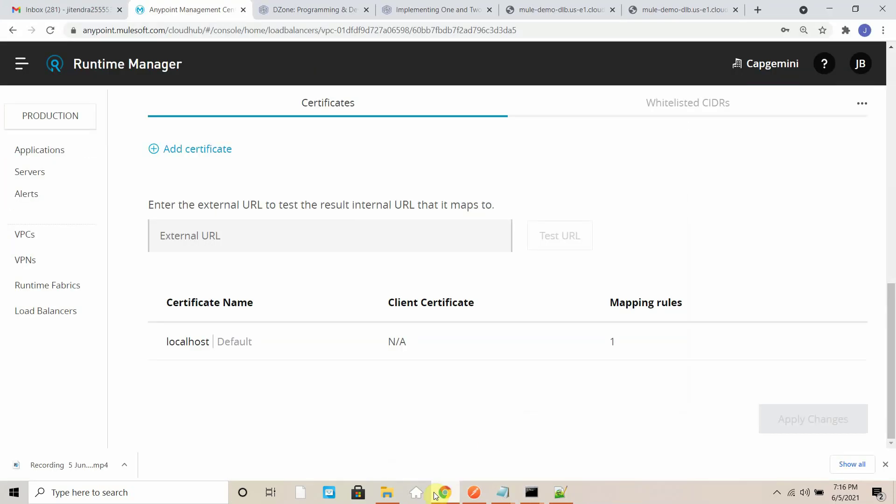
pyautogui.click(183, 344)
pyautogui.scroll(3, 299, 296)
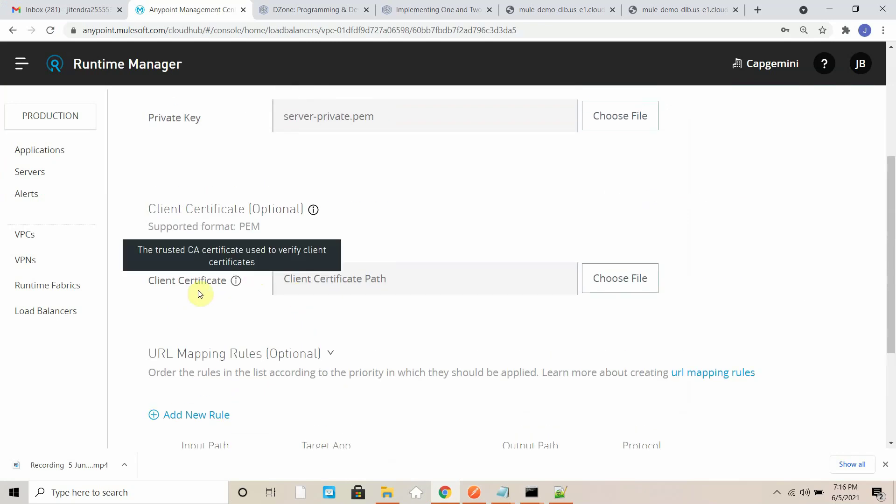
pyautogui.click(602, 289)
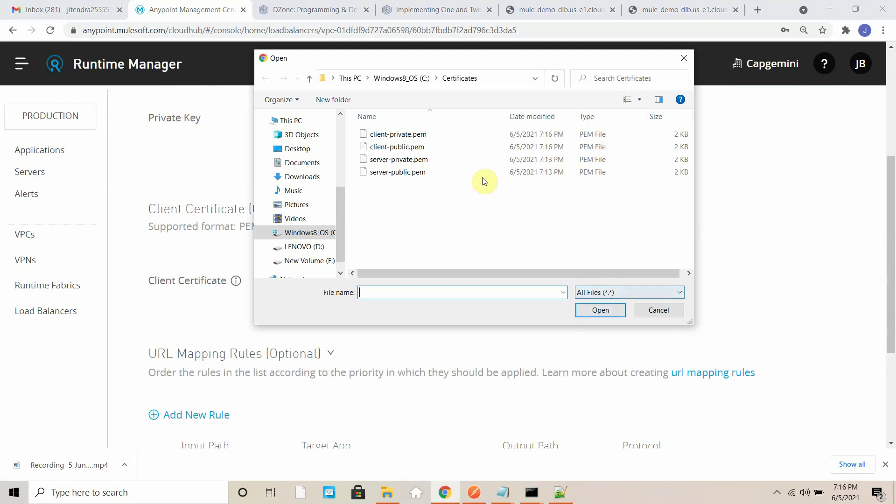
pyautogui.click(374, 147)
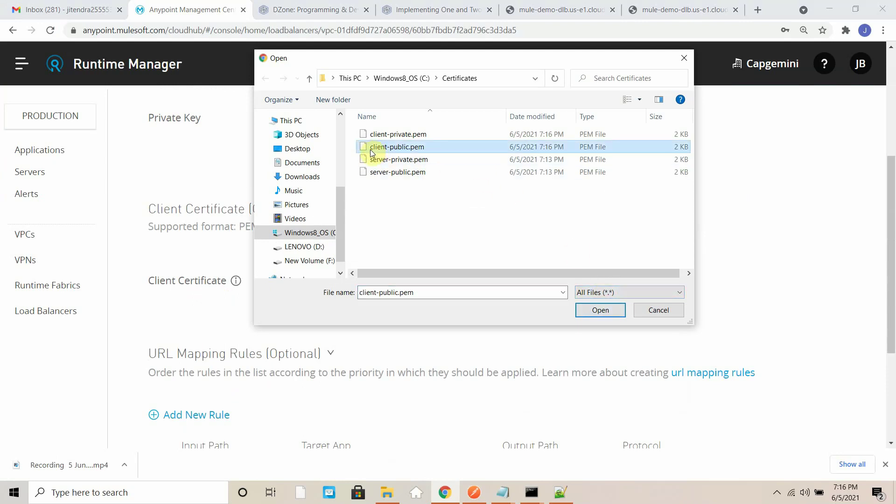
pyautogui.click(585, 311)
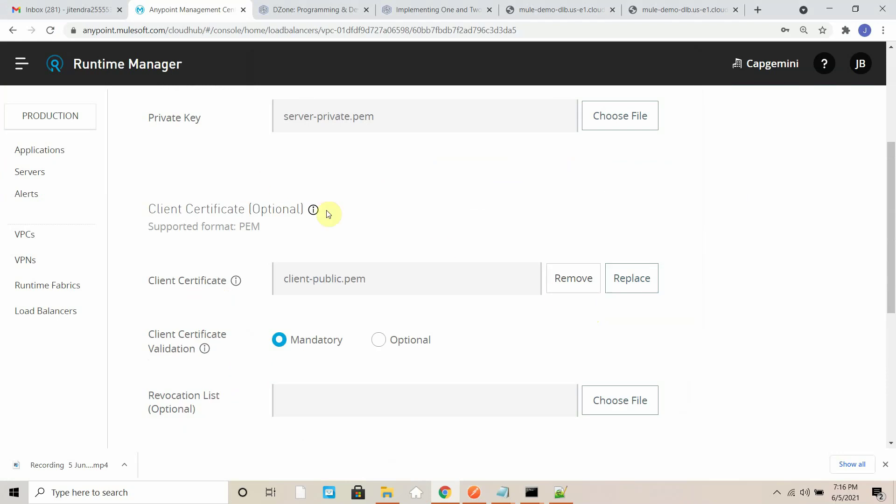
# - Finish editing the localhost certificate with mandatory client certificate validation and apply the changes to the load balancer
pyautogui.scroll(3, 326, 219)
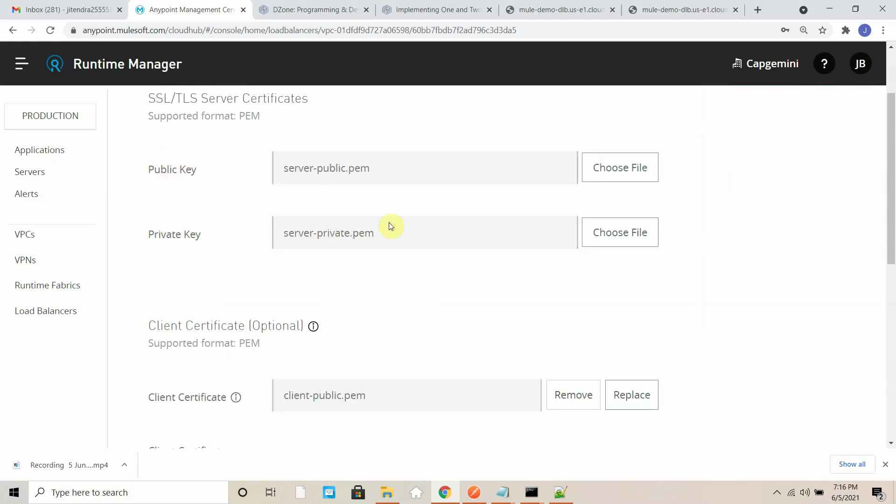
pyautogui.scroll(-3, 390, 226)
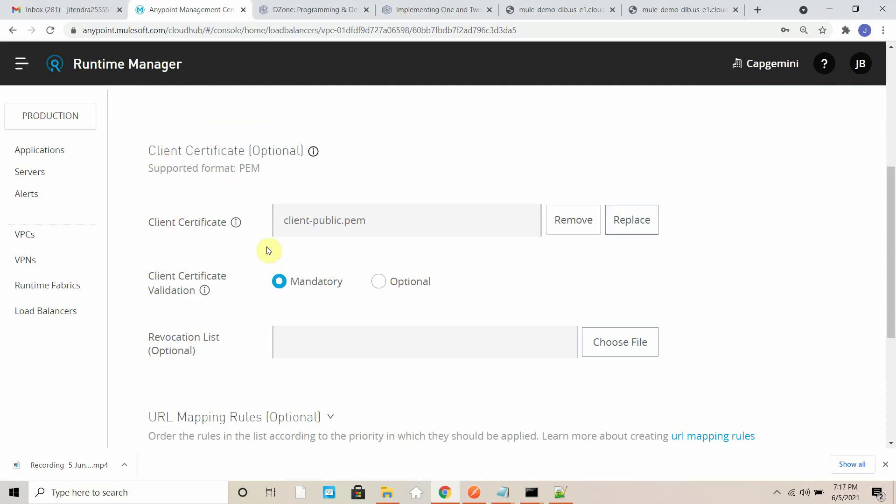
pyautogui.scroll(-4, 308, 246)
pyautogui.click(523, 376)
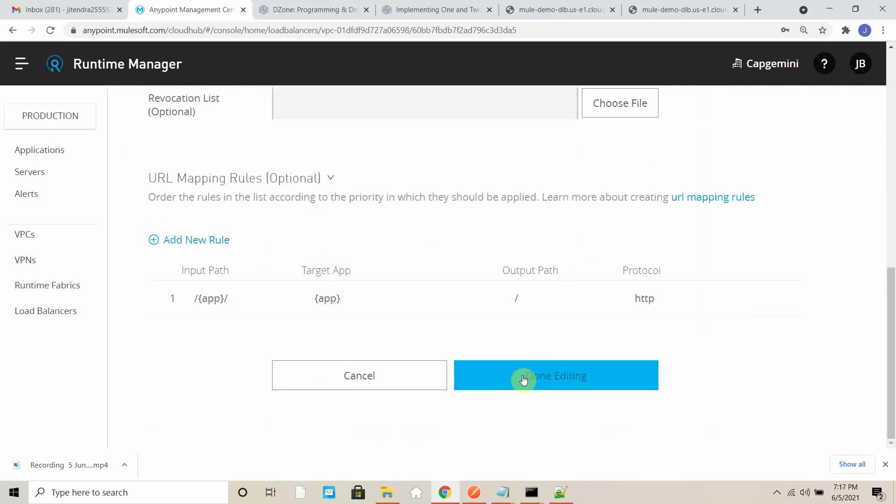
pyautogui.scroll(-2, 524, 377)
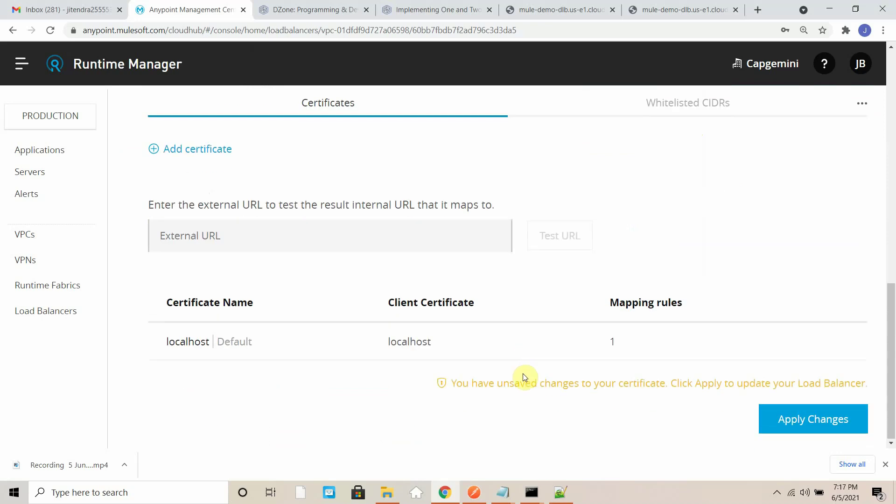
pyautogui.click(829, 424)
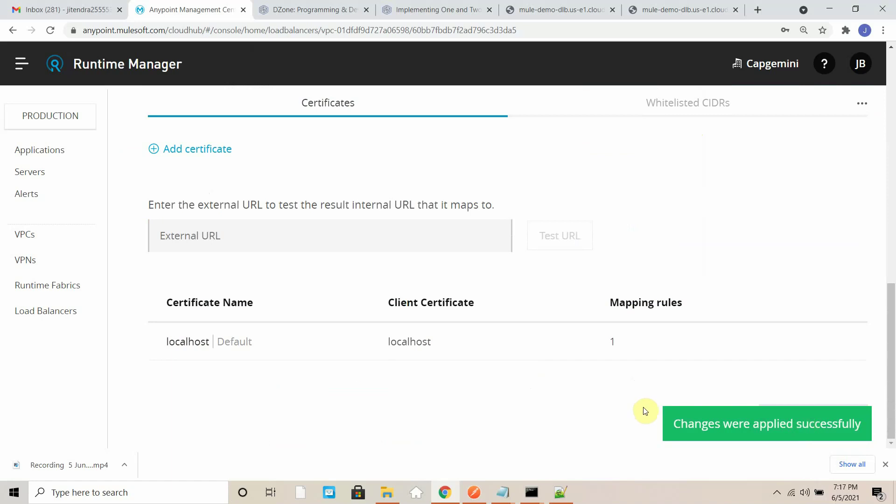
pyautogui.click(776, 494)
pyautogui.rightClick(746, 449)
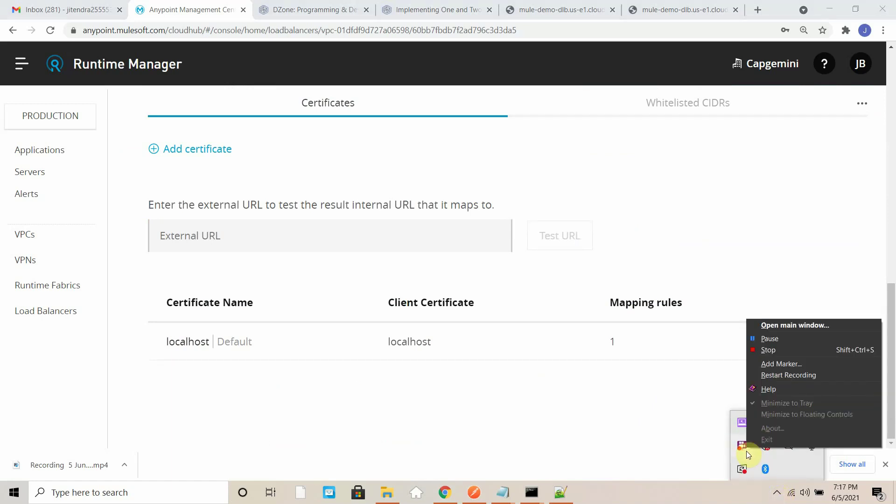
pyautogui.click(762, 339)
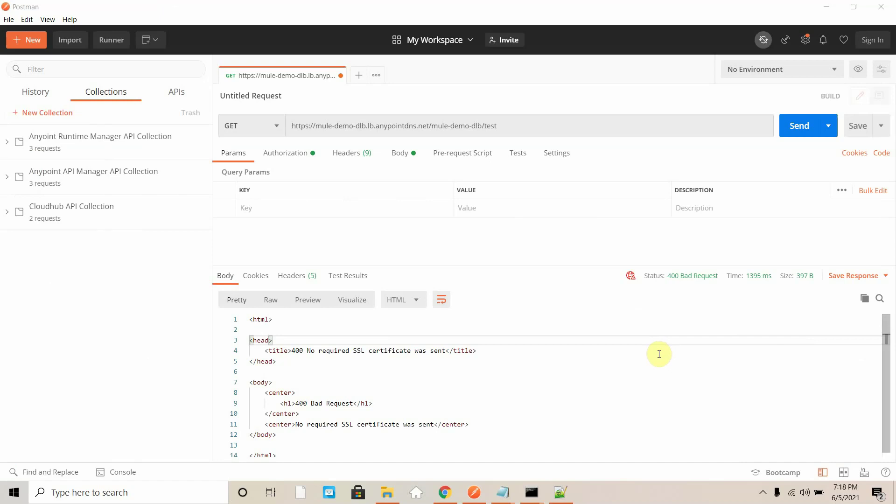
# - Send the GET request again in Postman and open the certificate settings
pyautogui.click(802, 128)
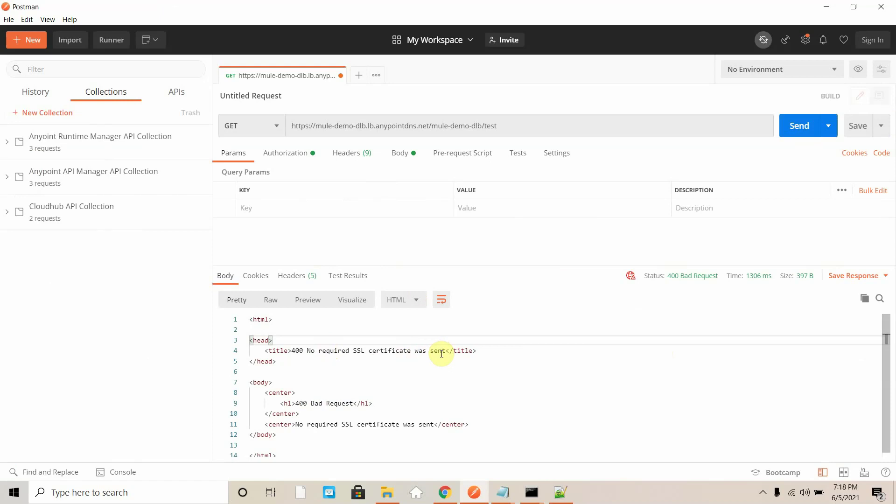
pyautogui.click(807, 43)
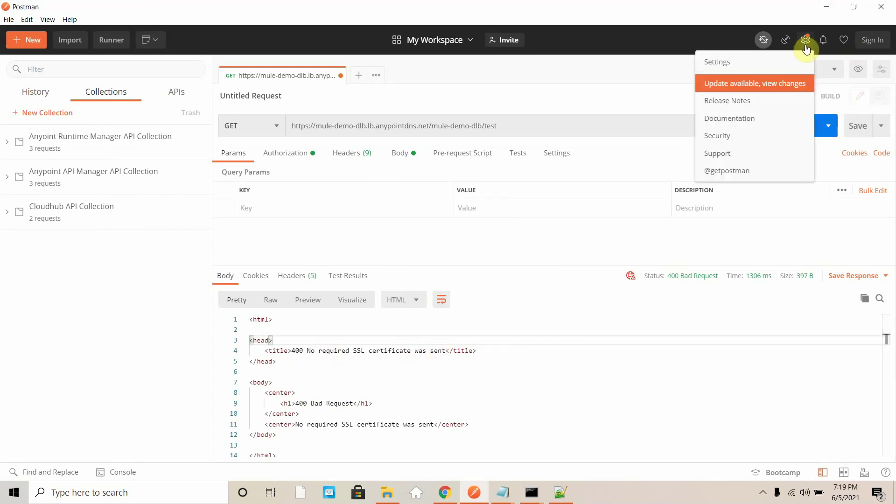
pyautogui.click(731, 62)
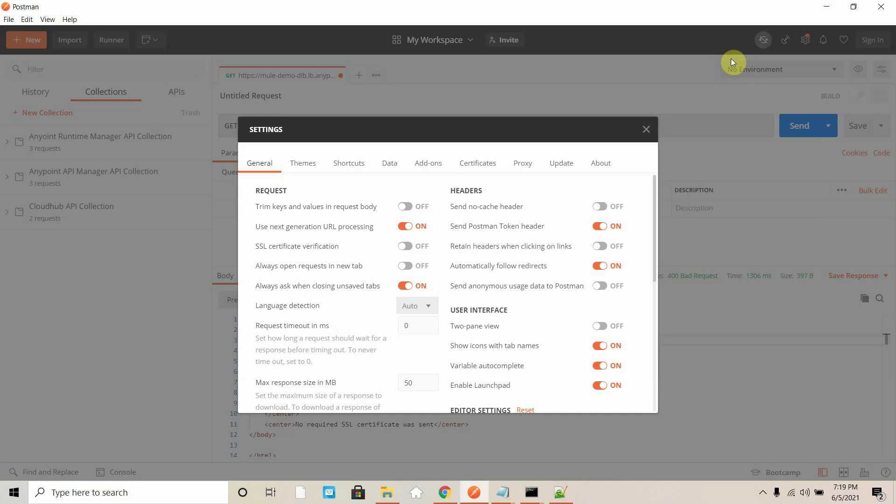
pyautogui.click(486, 169)
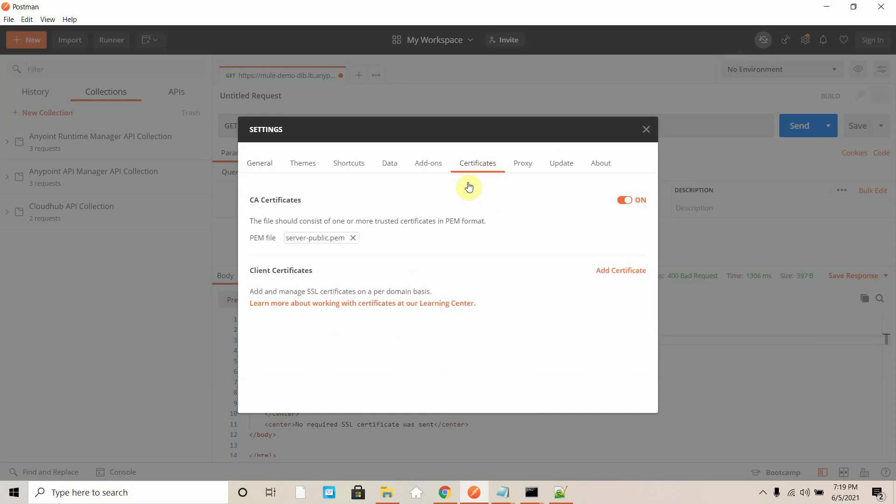
# - Start a client certificate entry for host mule-demo-dlb.lb.anypointdns.net and select client-public.pem as its CRT file
pyautogui.click(627, 272)
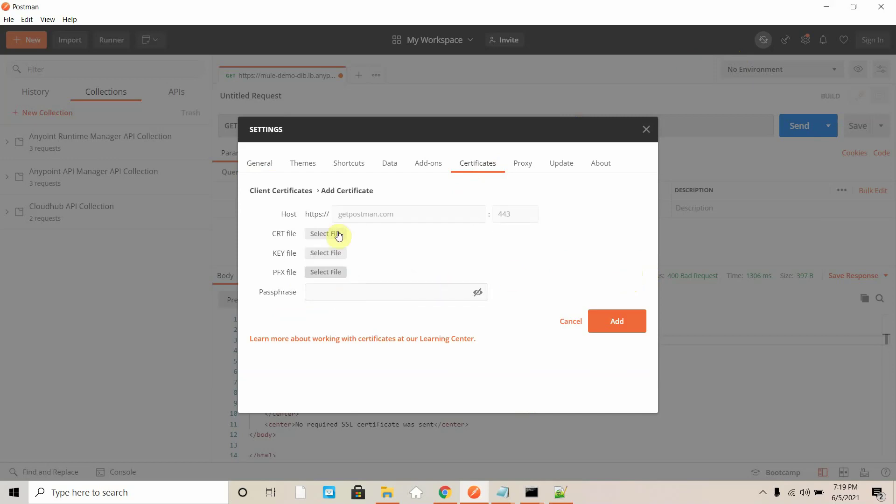
pyautogui.click(351, 213)
pyautogui.write('mule-demo-dlb.lb.anypointdns.net')
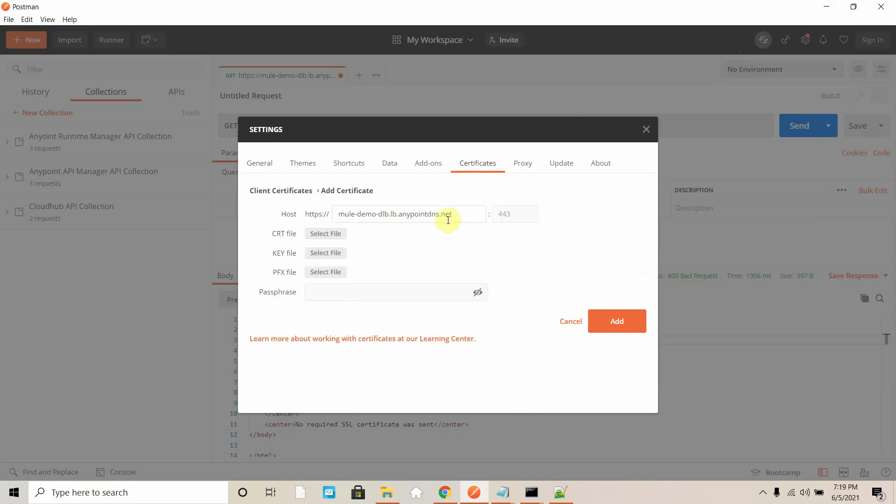
pyautogui.moveTo(419, 213); pyautogui.dragTo(450, 214)
pyautogui.click(319, 239)
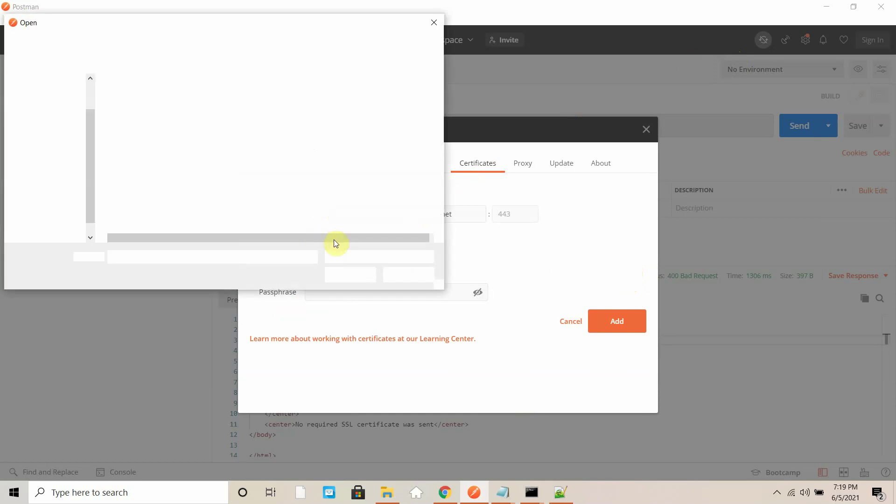
pyautogui.click(148, 114)
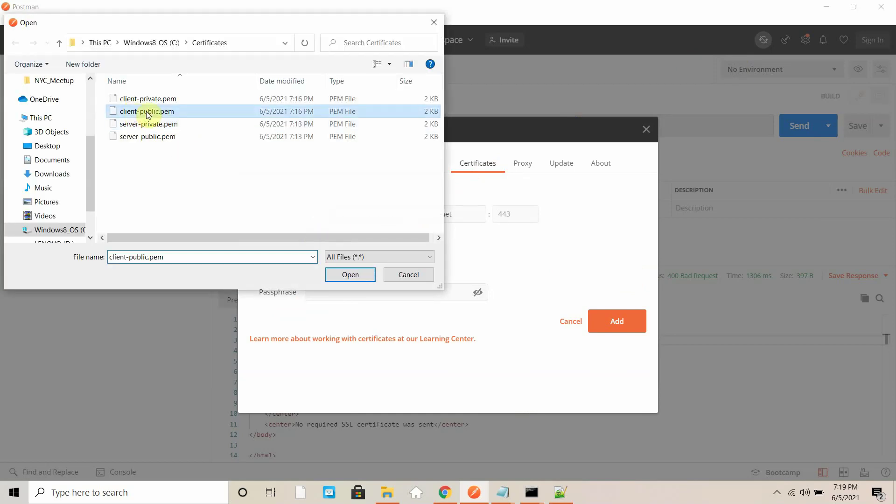
pyautogui.click(345, 275)
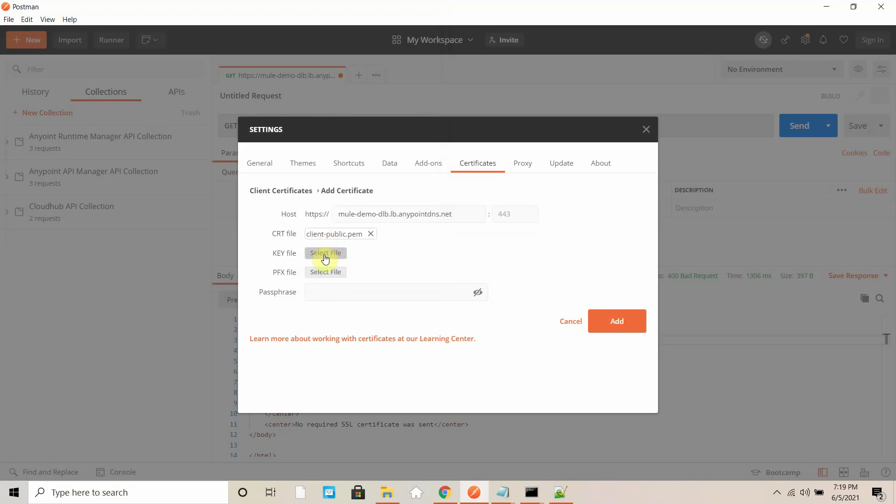
# - Select client-private.pem as the KEY file, add the client certificate and close the settings
pyautogui.click(326, 254)
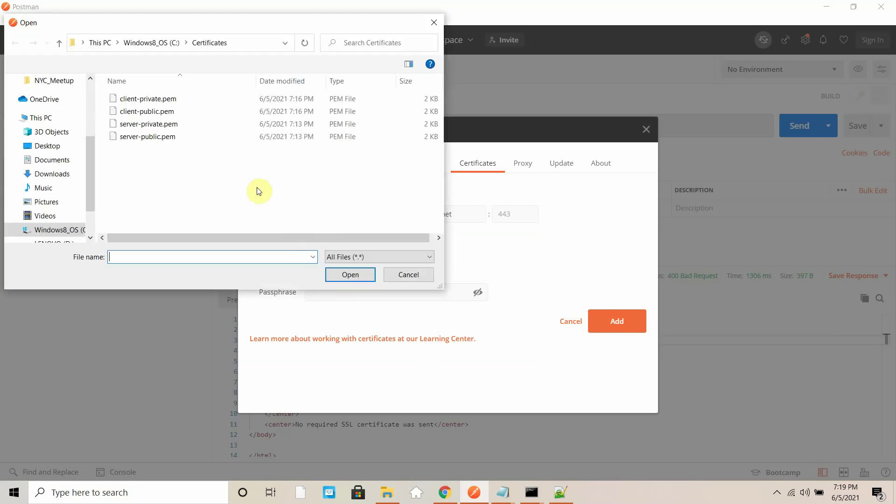
pyautogui.click(143, 99)
pyautogui.doubleClick(142, 100)
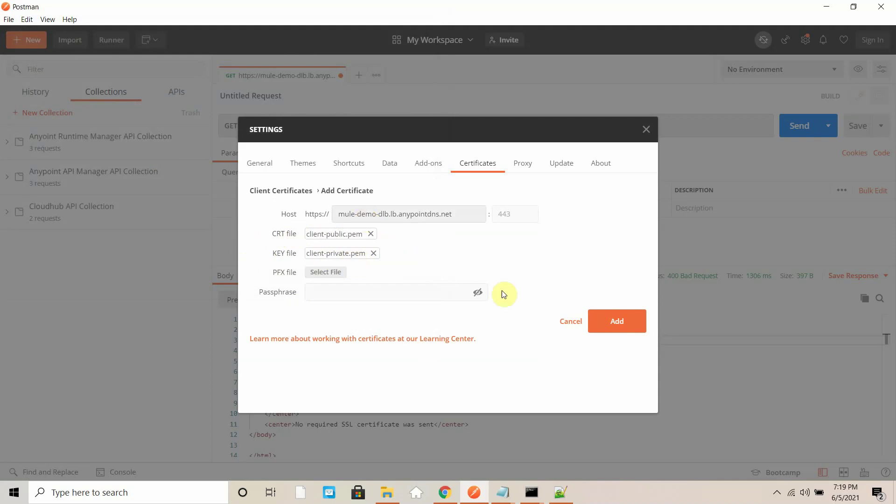
pyautogui.click(605, 314)
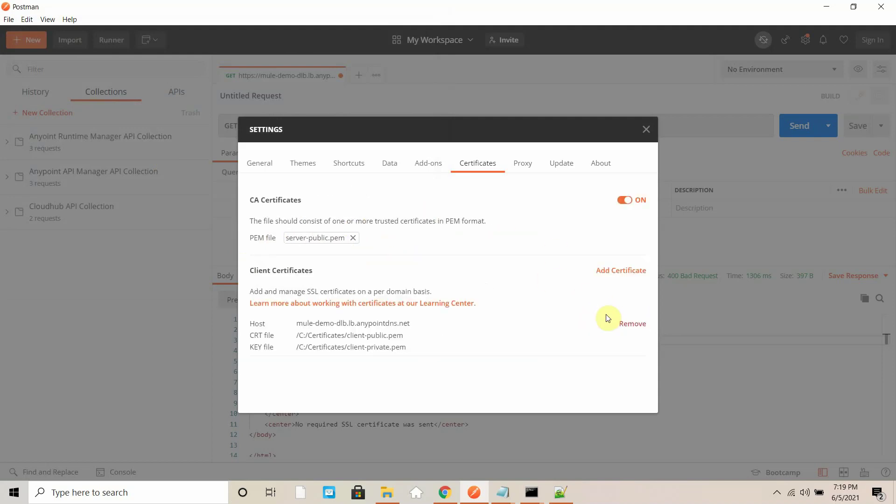
pyautogui.click(646, 130)
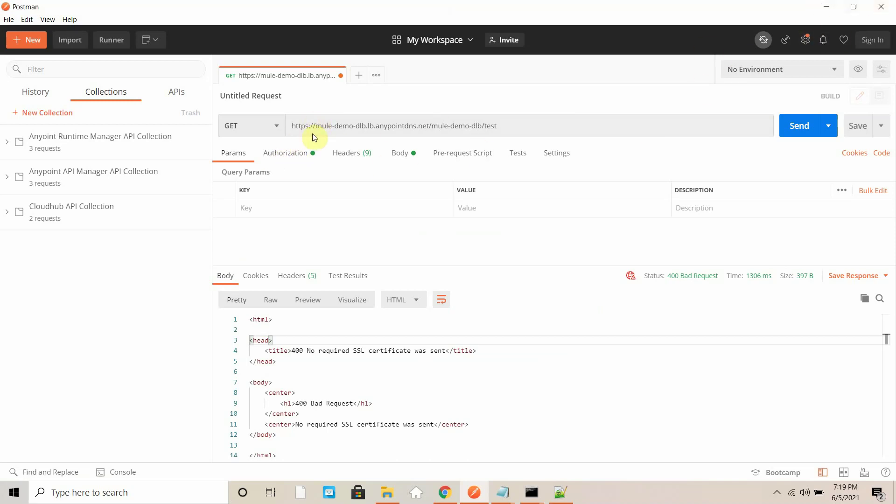
pyautogui.moveTo(315, 126); pyautogui.dragTo(397, 130)
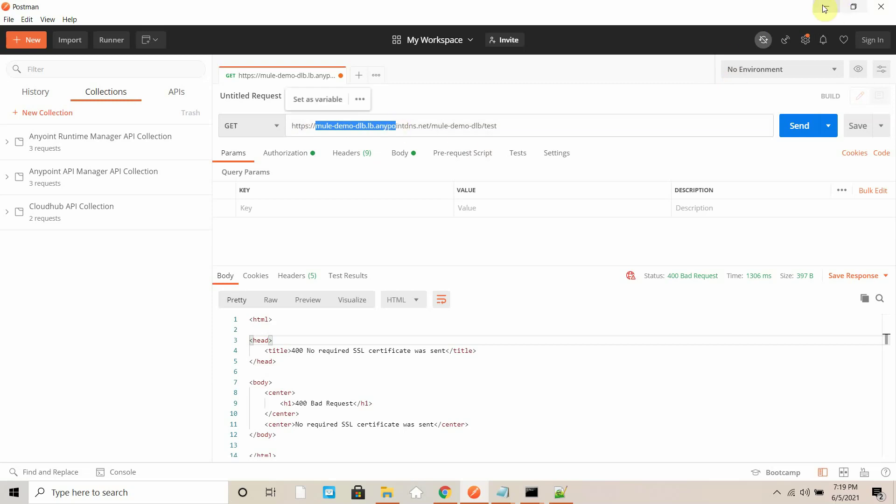
# - Reopen the certificate settings, remove the CA certificate and select server-public.pem again as its PEM file
pyautogui.click(807, 39)
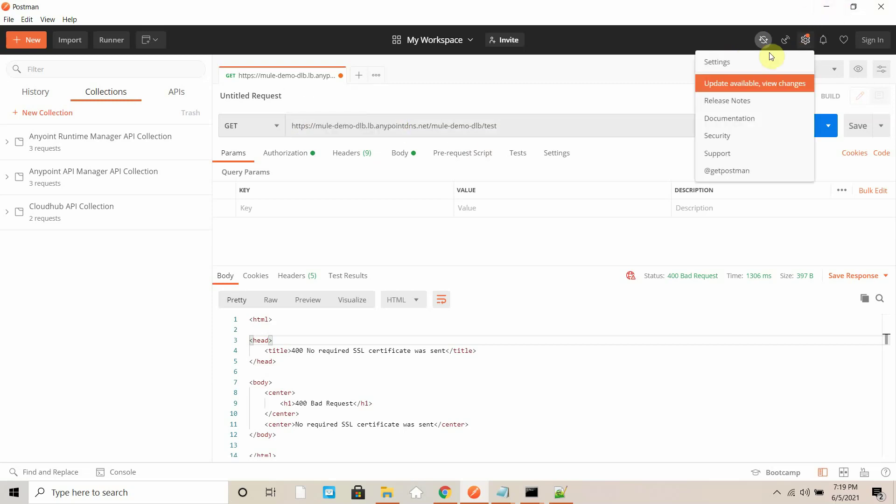
pyautogui.click(741, 61)
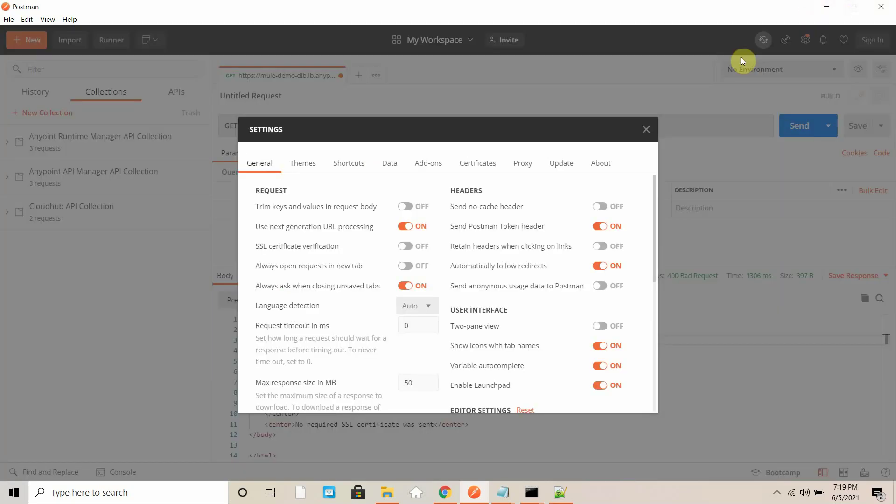
pyautogui.click(467, 167)
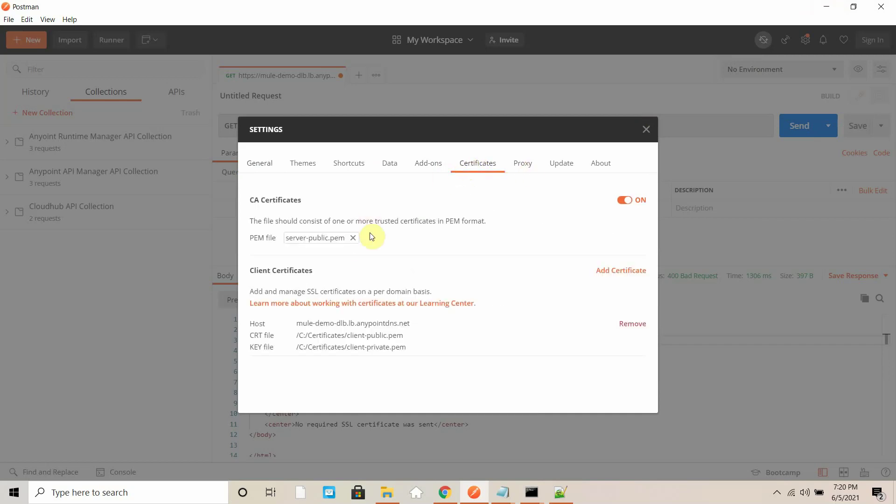
pyautogui.click(352, 239)
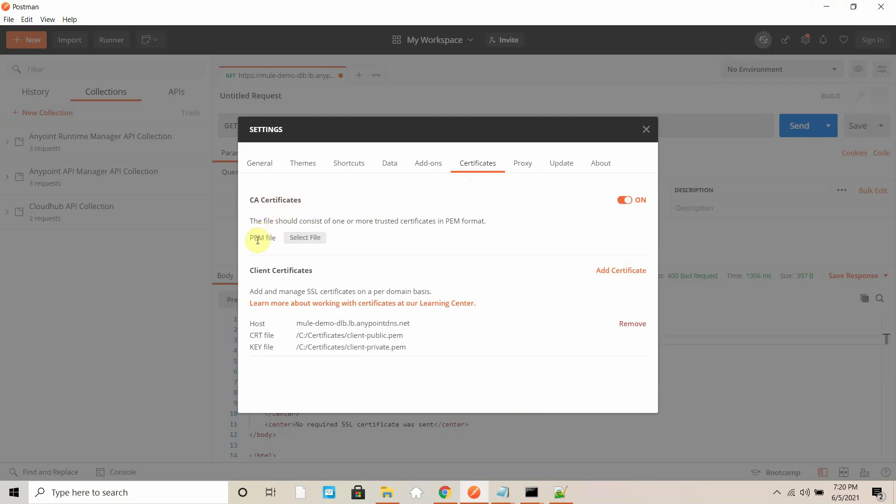
pyautogui.click(306, 239)
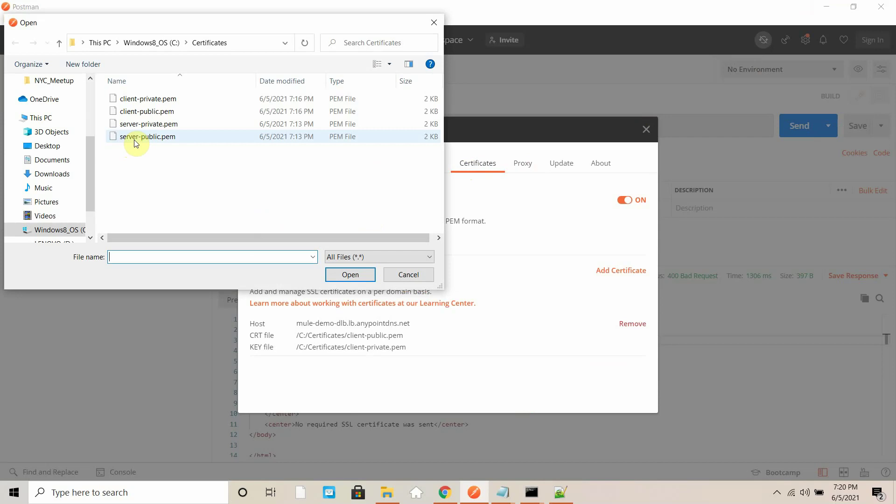
pyautogui.click(136, 143)
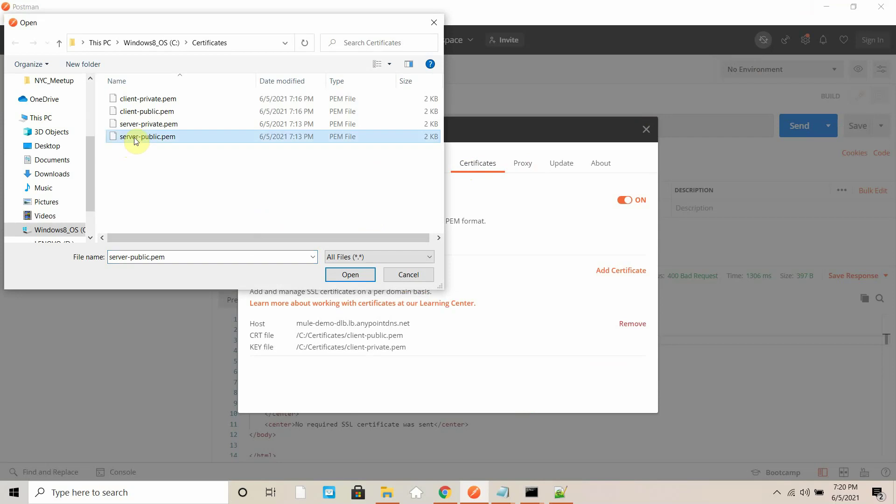
pyautogui.doubleClick(135, 137)
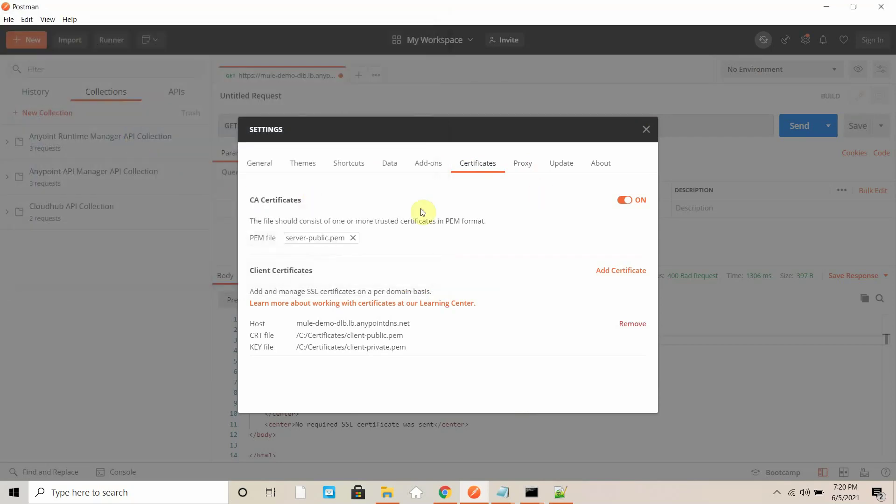
pyautogui.click(647, 132)
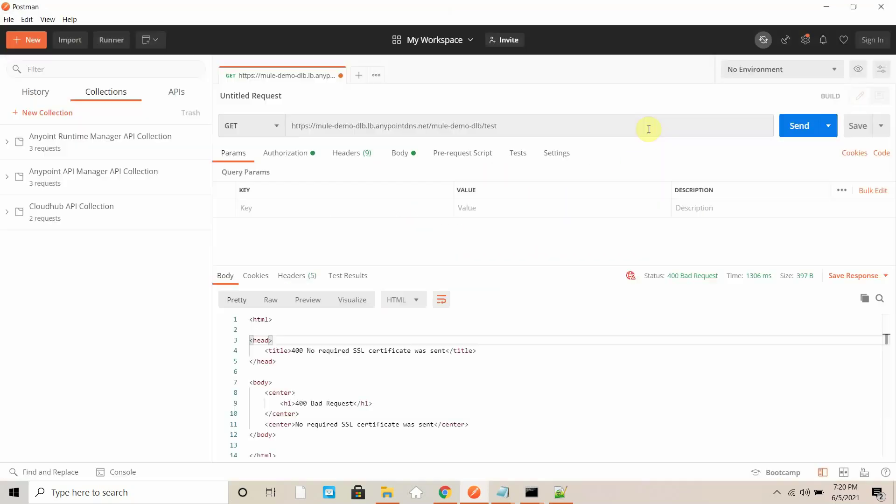
# - Send the GET request to the load balancer's /mule-demo-dlb/test URL twice using the client certificate
pyautogui.hotkey('ctrl', 'Return')
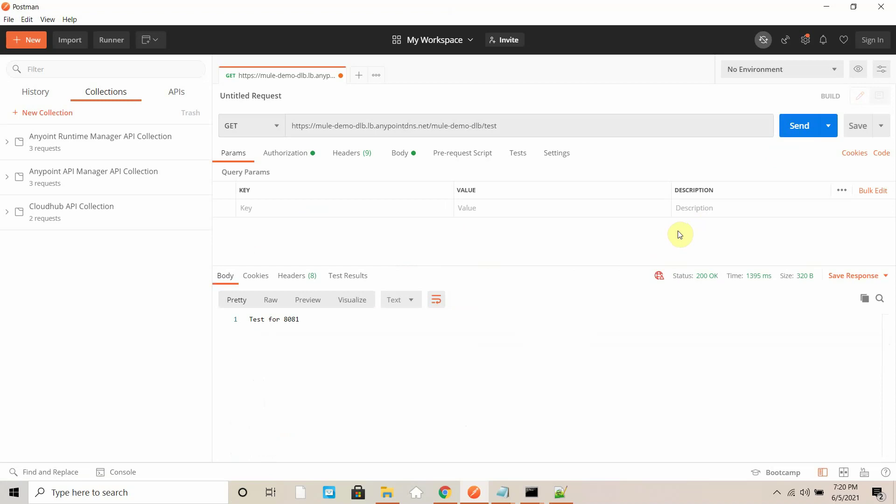
pyautogui.click(800, 126)
# - In the browser, open the load balancer's localhost certificate and review its server keys, client certificate, validation mode and URL mapping rules
pyautogui.moveTo(444, 493)
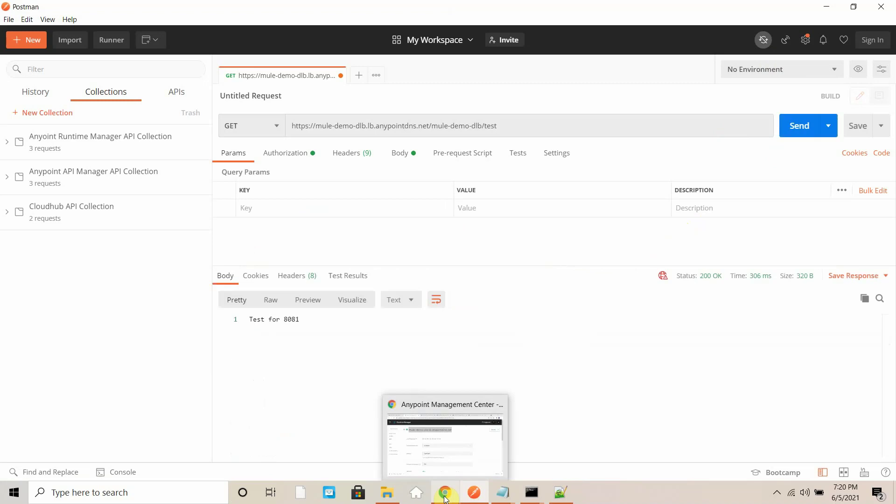
pyautogui.click(410, 451)
pyautogui.scroll(-8, 392, 364)
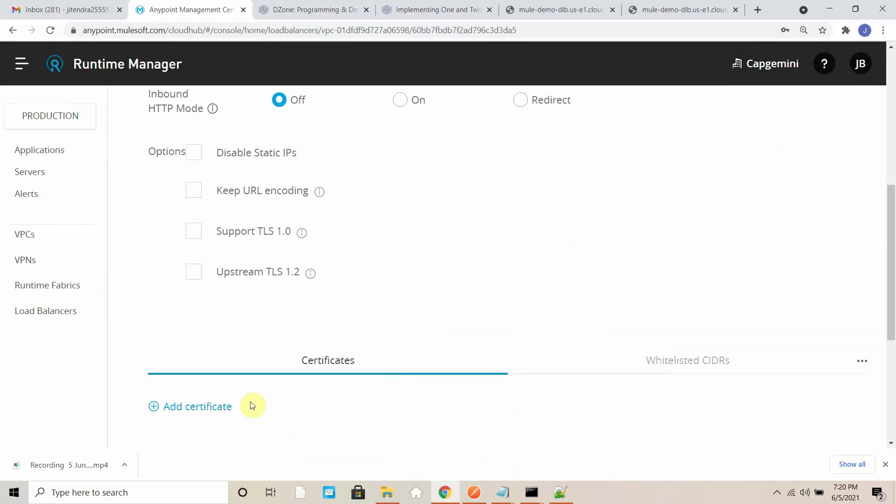
pyautogui.scroll(3, 225, 335)
pyautogui.scroll(-8, 225, 342)
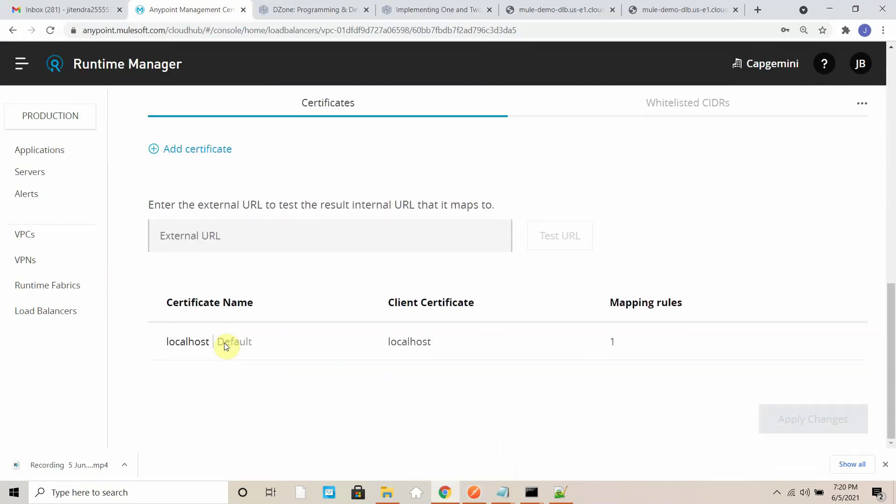
pyautogui.click(198, 350)
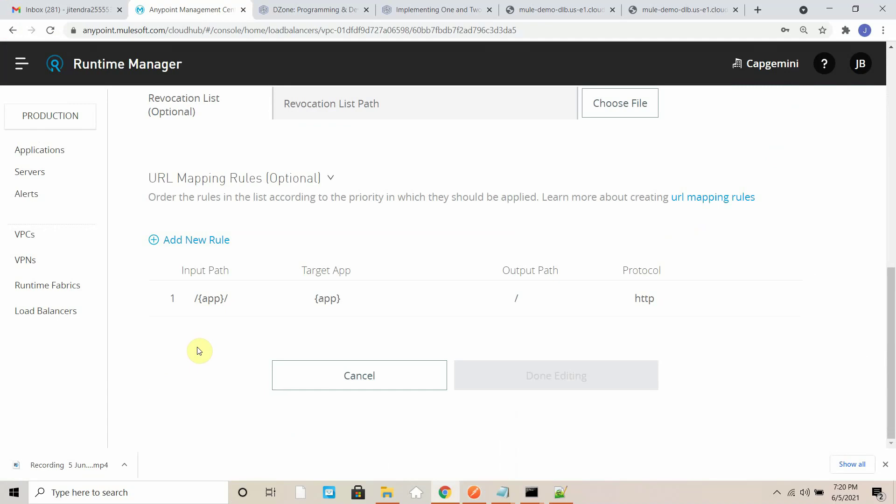
pyautogui.scroll(4, 199, 351)
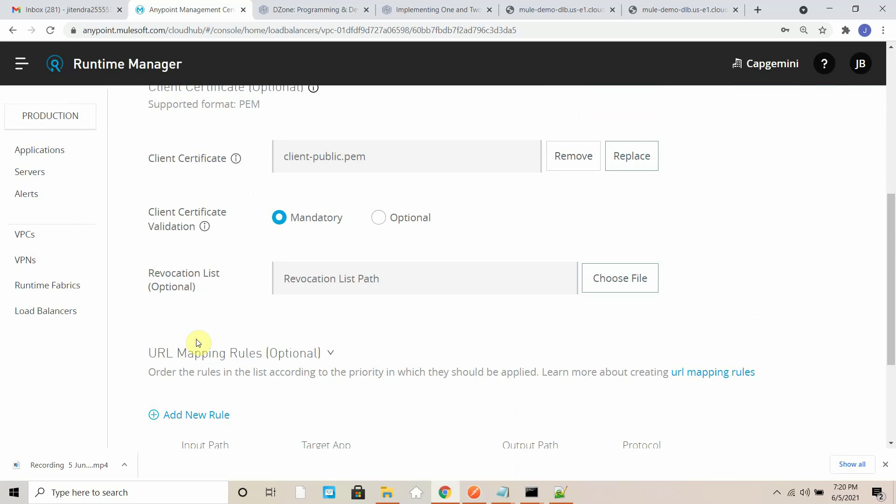
pyautogui.scroll(3, 199, 182)
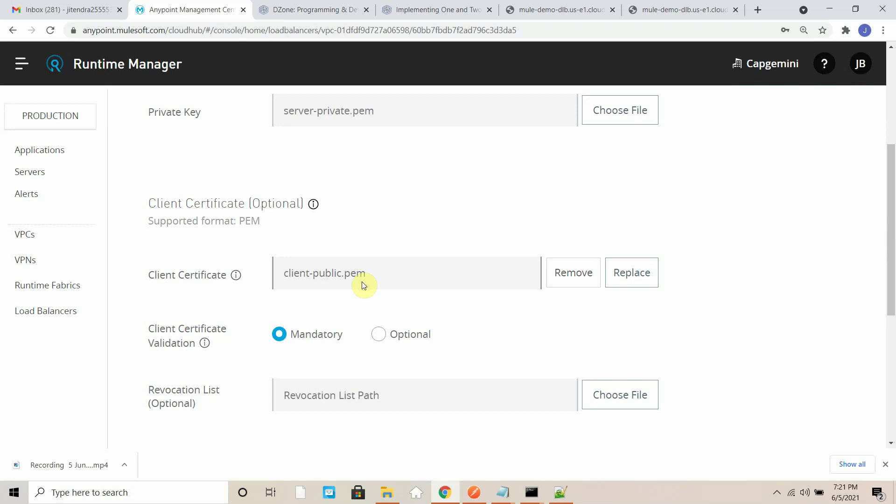
pyautogui.scroll(-4, 363, 285)
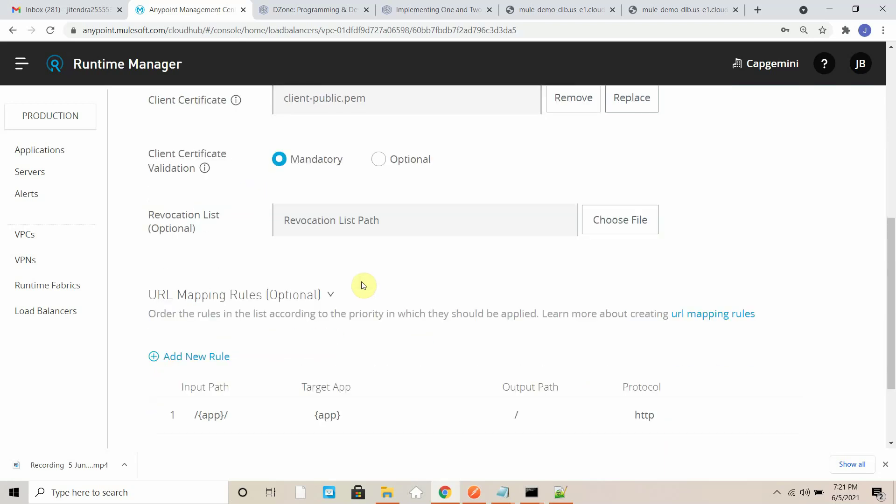
pyautogui.scroll(9, 364, 285)
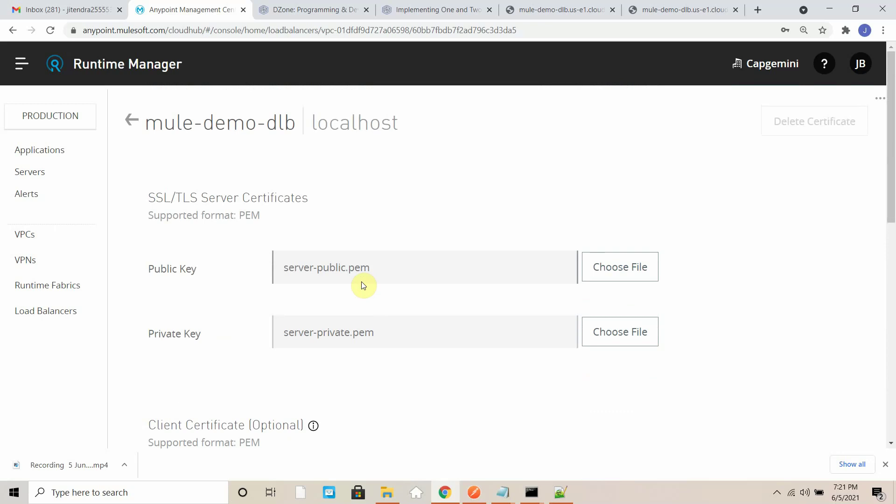
pyautogui.click(778, 495)
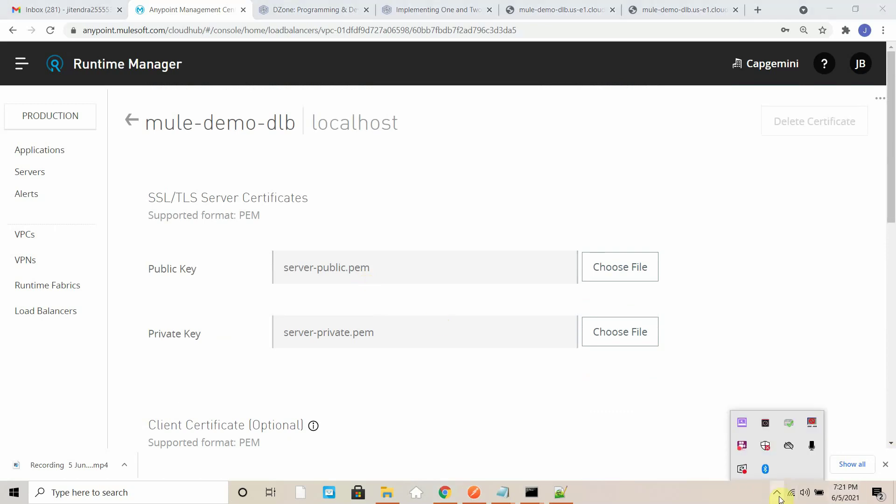